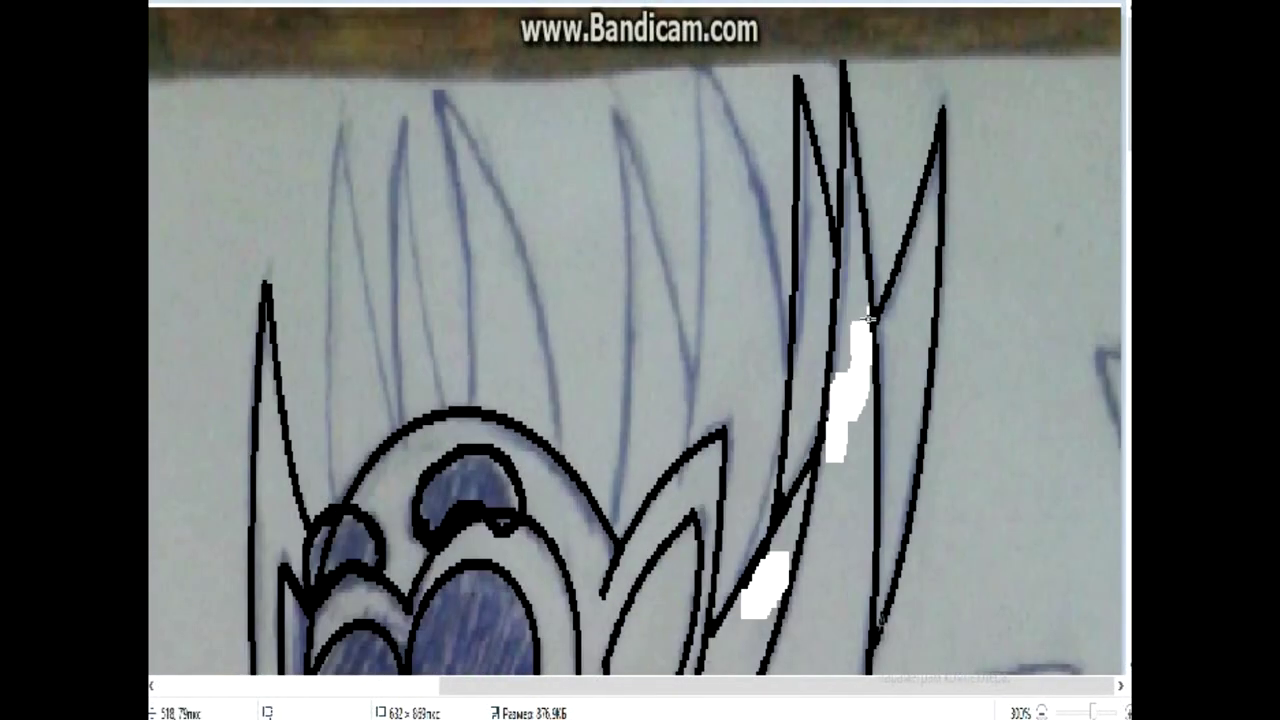
Trace the tall central hair spike and the narrower spike beside it with black curves, bending each to follow the sketch.
{"action": "left_click_drag", "start_coordinate": [786, 345], "coordinate": [694, 52]}
{"action": "mouse_move", "coordinate": [690, 58]}
{"action": "left_mouse_down"}
{"action": "mouse_move", "coordinate": [697, 308]}
{"action": "mouse_move", "coordinate": [709, 245]}
{"action": "left_mouse_up"}
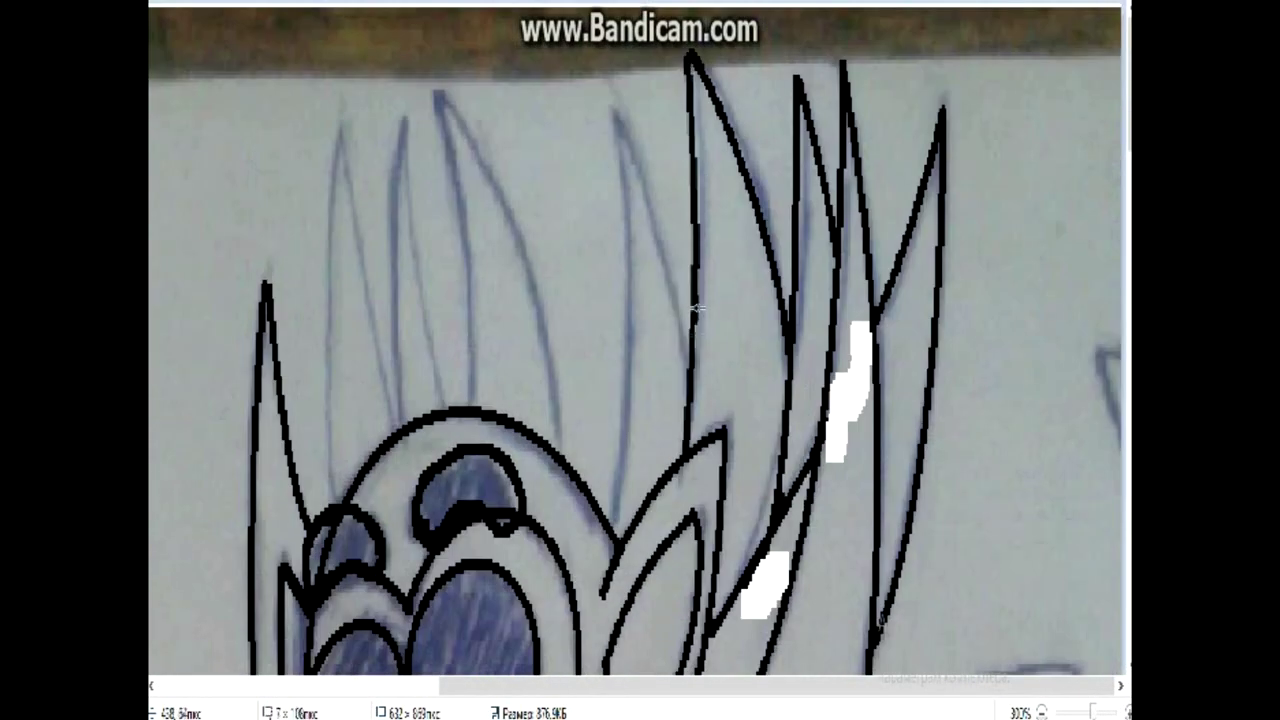
{"action": "left_click_drag", "start_coordinate": [694, 383], "coordinate": [611, 95]}
{"action": "left_click_drag", "start_coordinate": [655, 235], "coordinate": [668, 230]}
{"action": "left_click_drag", "start_coordinate": [612, 517], "coordinate": [610, 98]}
{"action": "left_click_drag", "start_coordinate": [612, 300], "coordinate": [640, 300]}
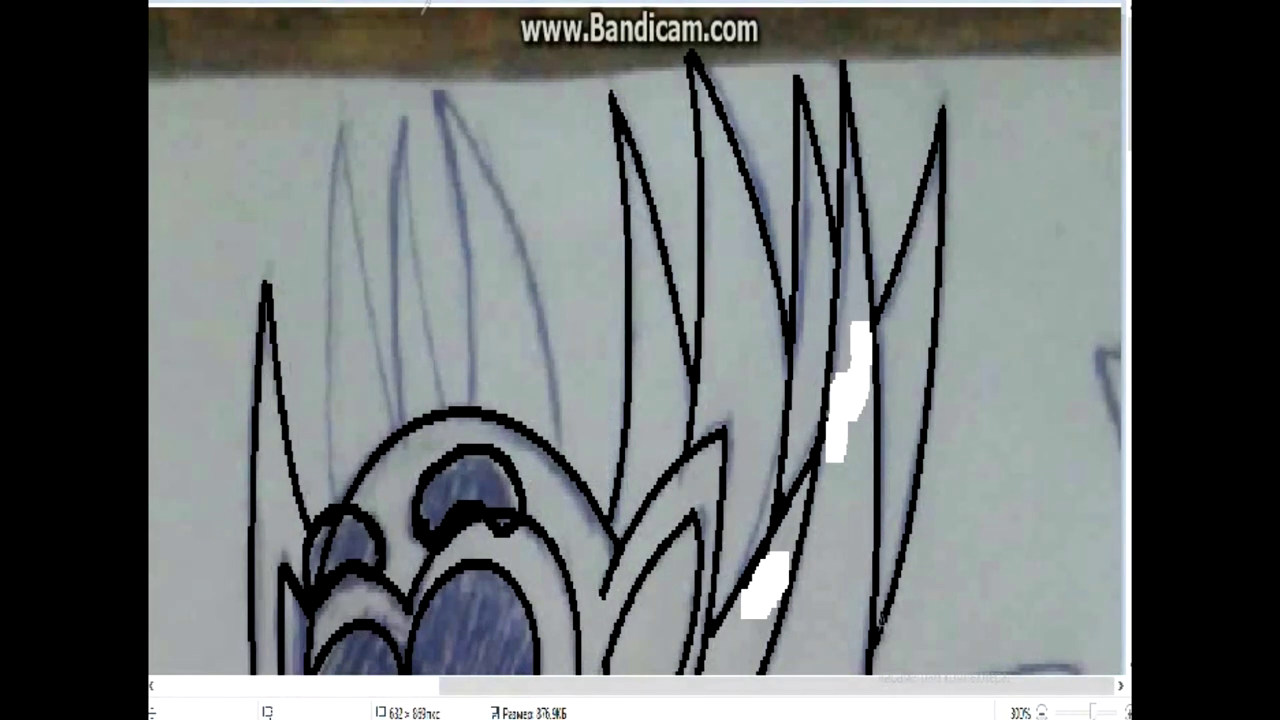
Trace the three remaining untraced hair spikes above the forehead with black curves bent along the sketch lines.
{"action": "left_click_drag", "start_coordinate": [495, 154], "coordinate": [437, 80]}
{"action": "left_click_drag", "start_coordinate": [503, 265], "coordinate": [541, 250]}
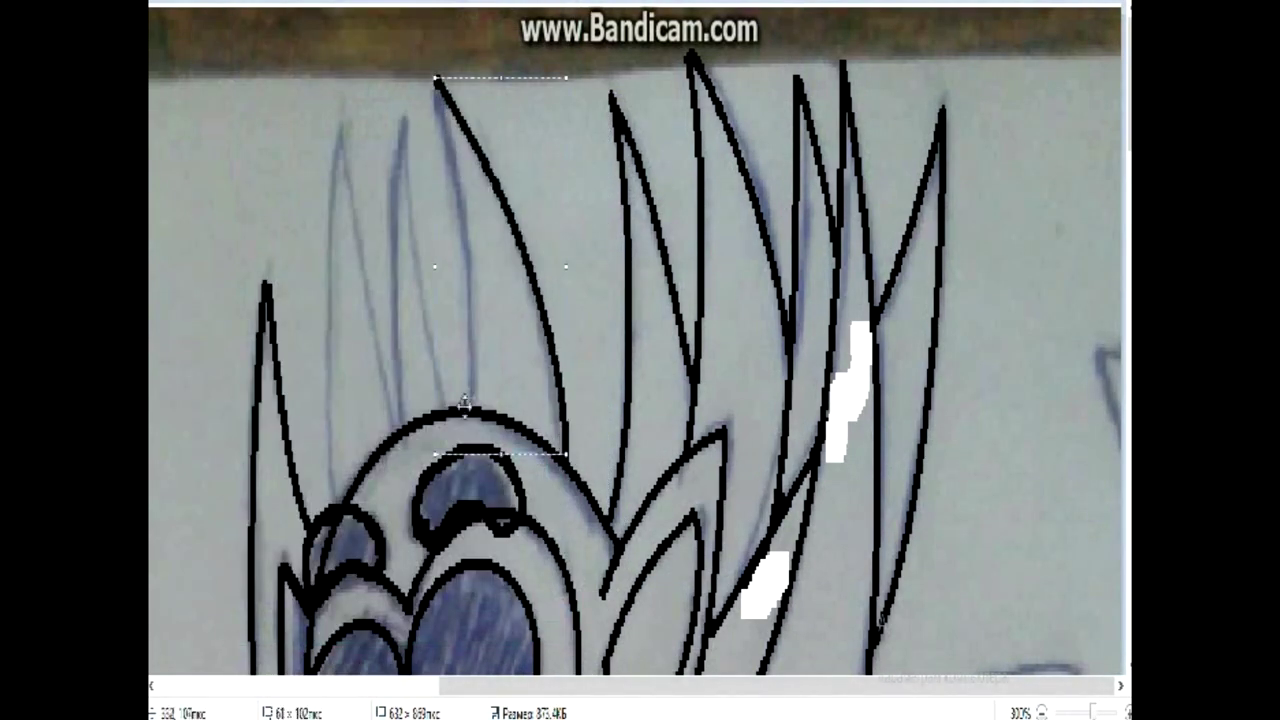
{"action": "left_click_drag", "start_coordinate": [334, 505], "coordinate": [338, 108]}
{"action": "left_click_drag", "start_coordinate": [336, 229], "coordinate": [316, 229]}
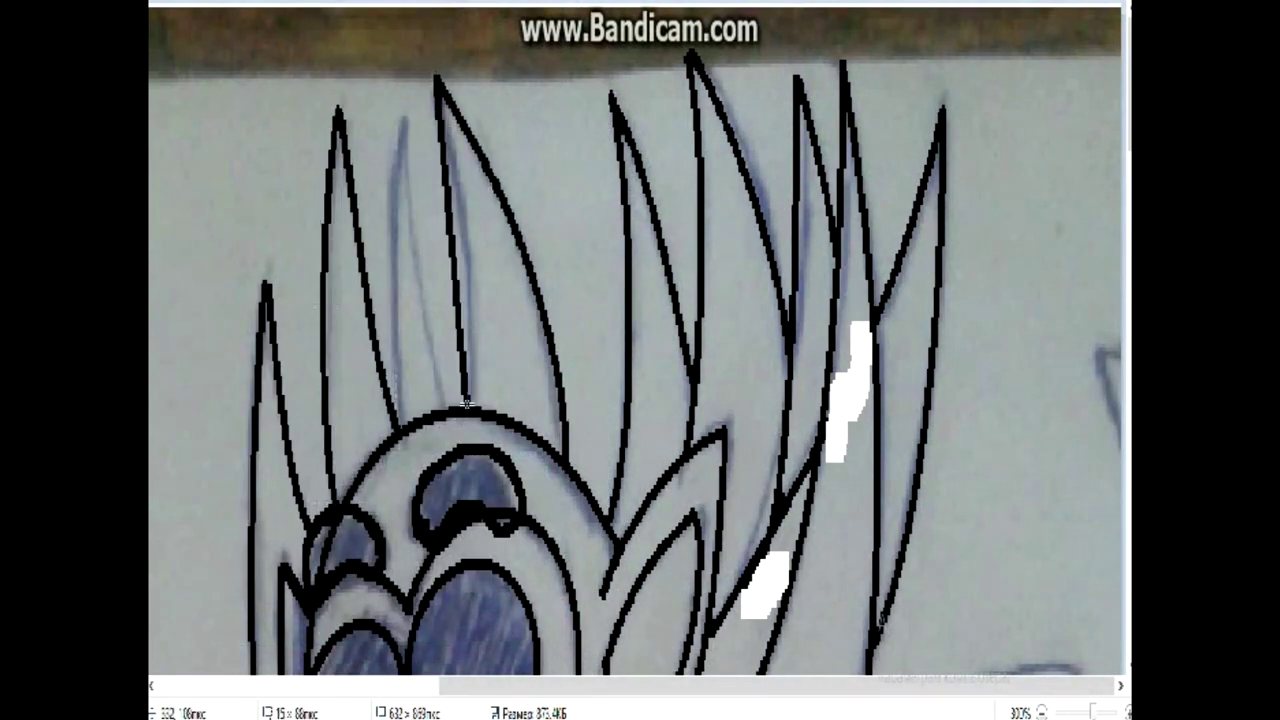
{"action": "left_click_drag", "start_coordinate": [456, 258], "coordinate": [475, 258]}
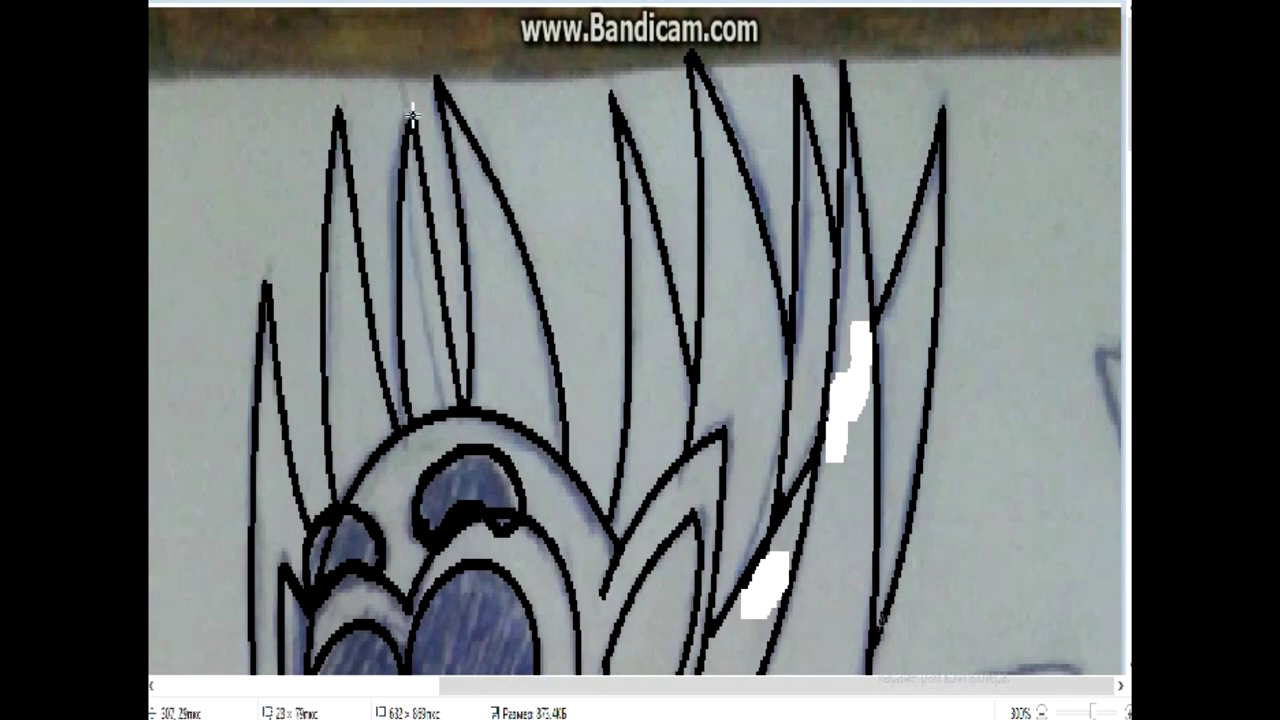
{"action": "key", "text": "alt+Tab"}
{"action": "key", "text": "alt+Tab"}
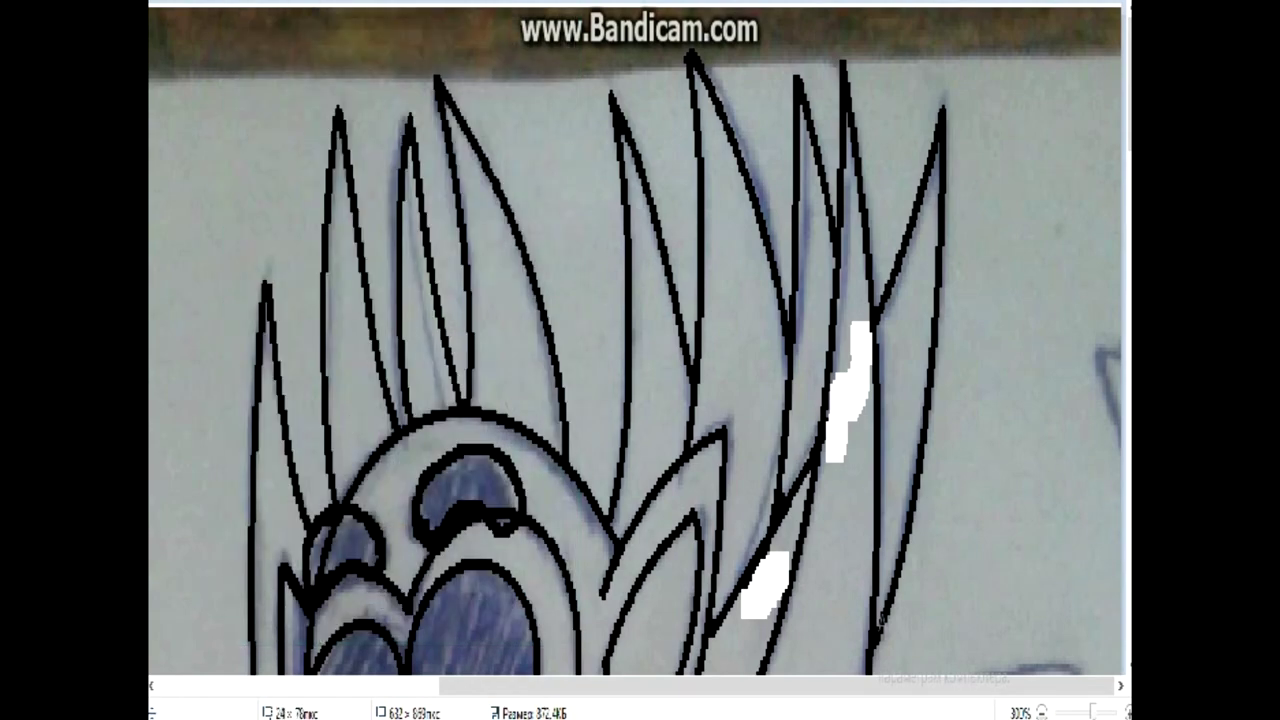
Invert the colours of the whole traced picture.
{"action": "scroll", "coordinate": [570, 263], "scroll_direction": "down", "scroll_amount": 3}
{"action": "left_click", "coordinate": [325, 148]}
{"action": "right_click", "coordinate": [282, 106]}
{"action": "left_click", "coordinate": [313, 380]}
Convert the image to black and white in its properties and invert its colours to get black outlines on white.
{"action": "left_click", "coordinate": [170, 2]}
{"action": "left_click", "coordinate": [222, 350]}
{"action": "left_click", "coordinate": [658, 276]}
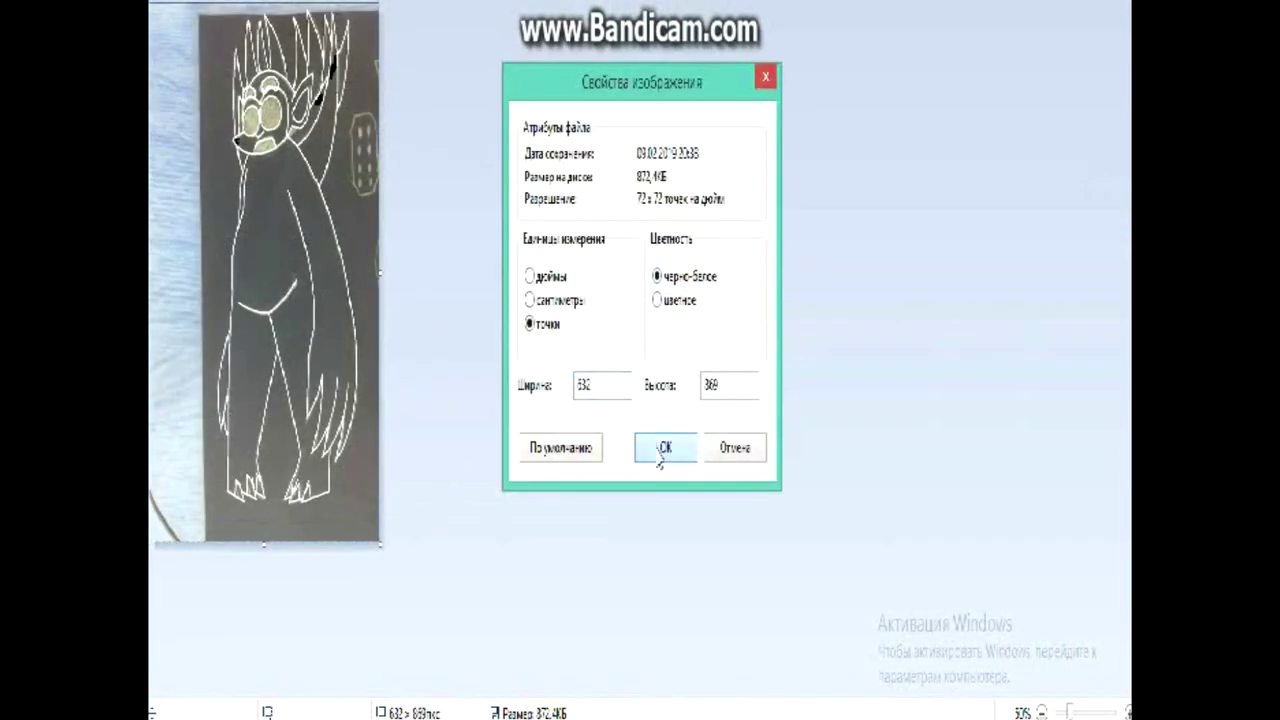
{"action": "left_click", "coordinate": [662, 456]}
{"action": "left_click", "coordinate": [700, 325]}
{"action": "left_click", "coordinate": [170, 2]}
{"action": "left_click", "coordinate": [210, 353]}
{"action": "left_click", "coordinate": [665, 447]}
{"action": "right_click", "coordinate": [330, 106]}
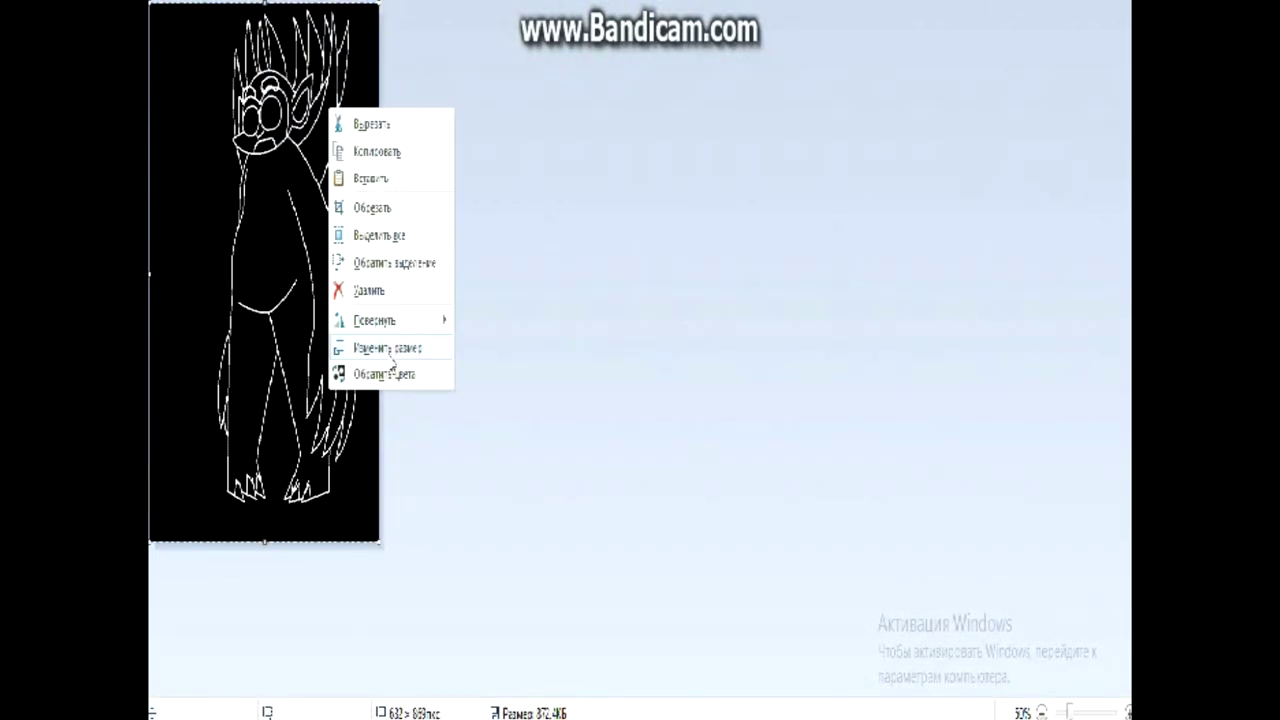
{"action": "left_click", "coordinate": [365, 376]}
Fill both eyebrows, both eyes and the mouth with black, and save the drawing.
{"action": "scroll", "coordinate": [210, 140], "scroll_direction": "up", "scroll_amount": 3}
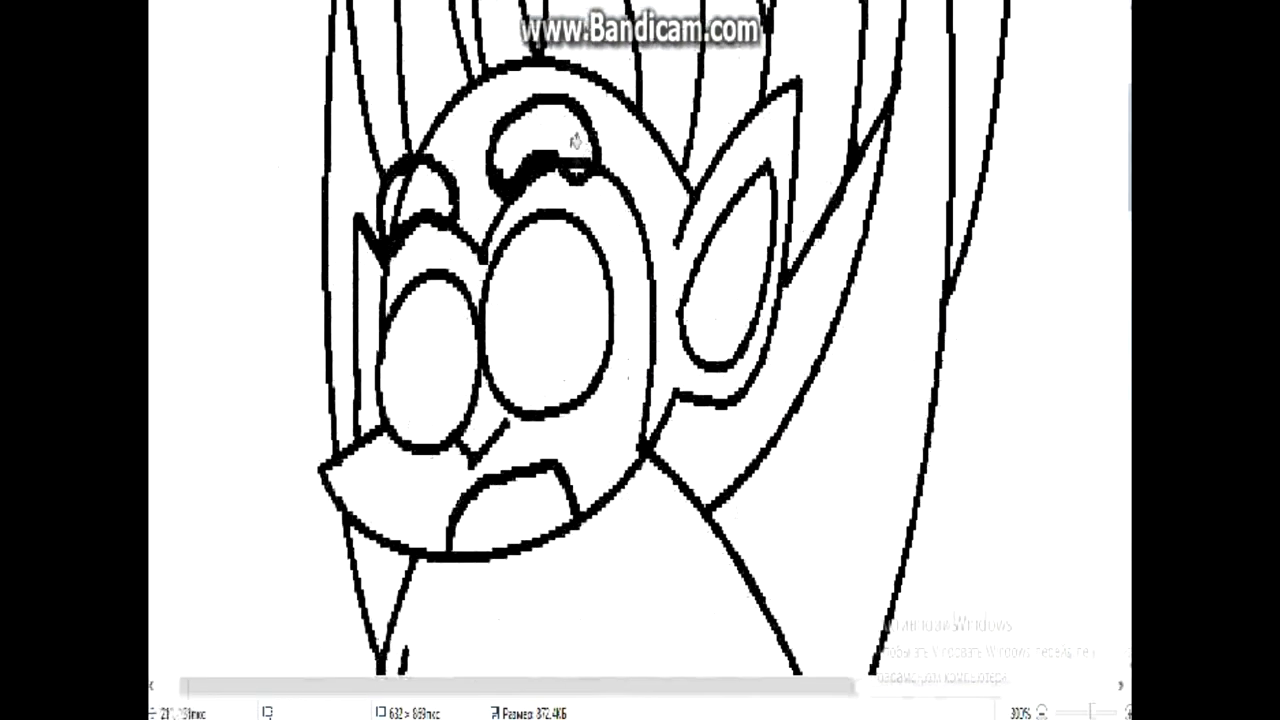
{"action": "left_click", "coordinate": [571, 137]}
{"action": "left_click", "coordinate": [400, 203]}
{"action": "left_click", "coordinate": [430, 360]}
{"action": "left_click", "coordinate": [546, 320]}
{"action": "left_click", "coordinate": [515, 510]}
{"action": "key", "text": "ctrl+s"}
{"action": "scroll", "coordinate": [474, 133], "scroll_direction": "down", "scroll_amount": 3}
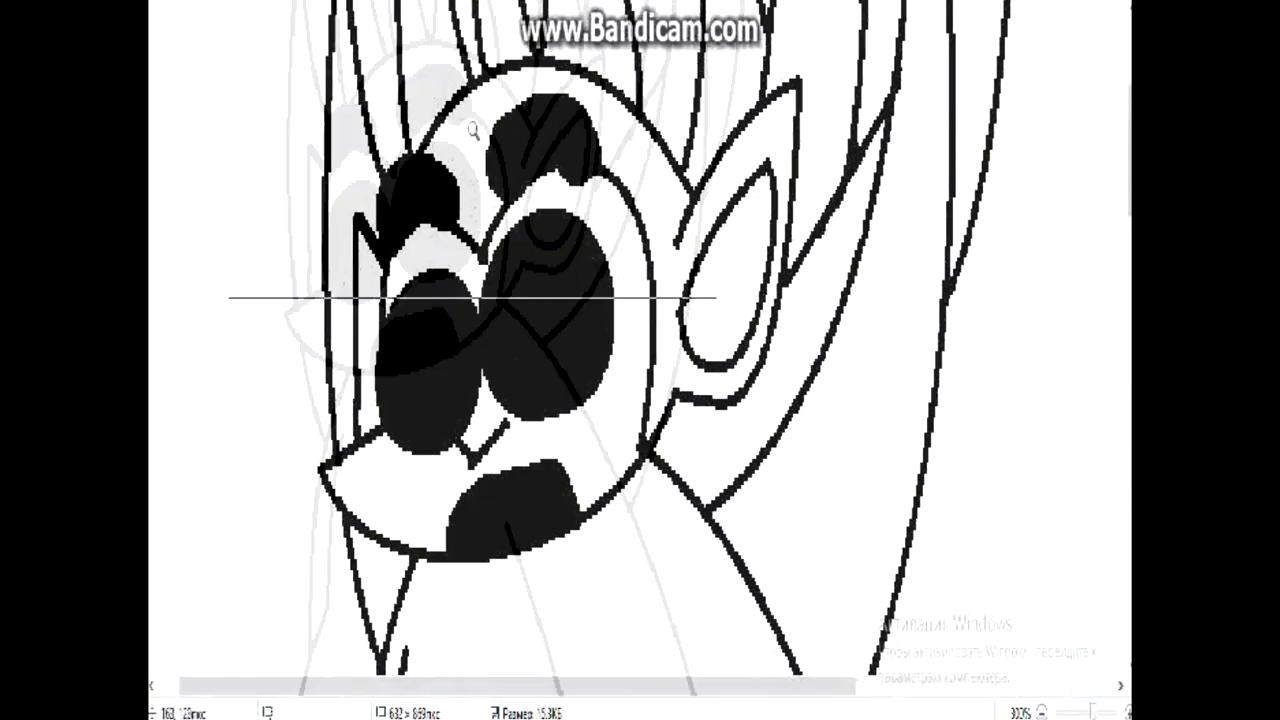
Widen the canvas and insert the creature reference image from the download folder beside the drawing.
{"action": "left_click_drag", "start_coordinate": [382, 273], "coordinate": [830, 280]}
{"action": "left_click", "coordinate": [172, 2]}
{"action": "left_click", "coordinate": [199, 14]}
{"action": "left_click", "coordinate": [208, 259]}
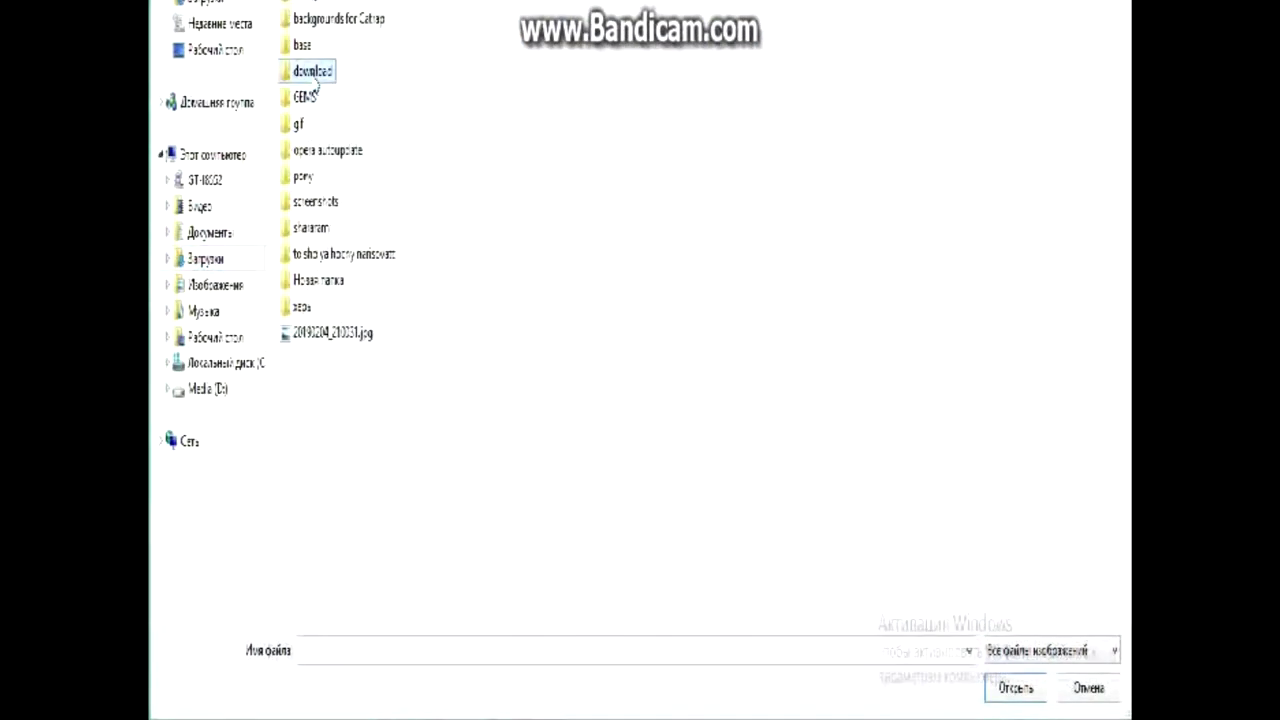
{"action": "double_click", "coordinate": [314, 76]}
{"action": "double_click", "coordinate": [1070, 45]}
{"action": "left_click_drag", "start_coordinate": [480, 250], "coordinate": [712, 250]}
{"action": "scroll", "coordinate": [563, 62], "scroll_direction": "up", "scroll_amount": 1}
{"action": "scroll", "coordinate": [589, 443], "scroll_direction": "down", "scroll_amount": 2}
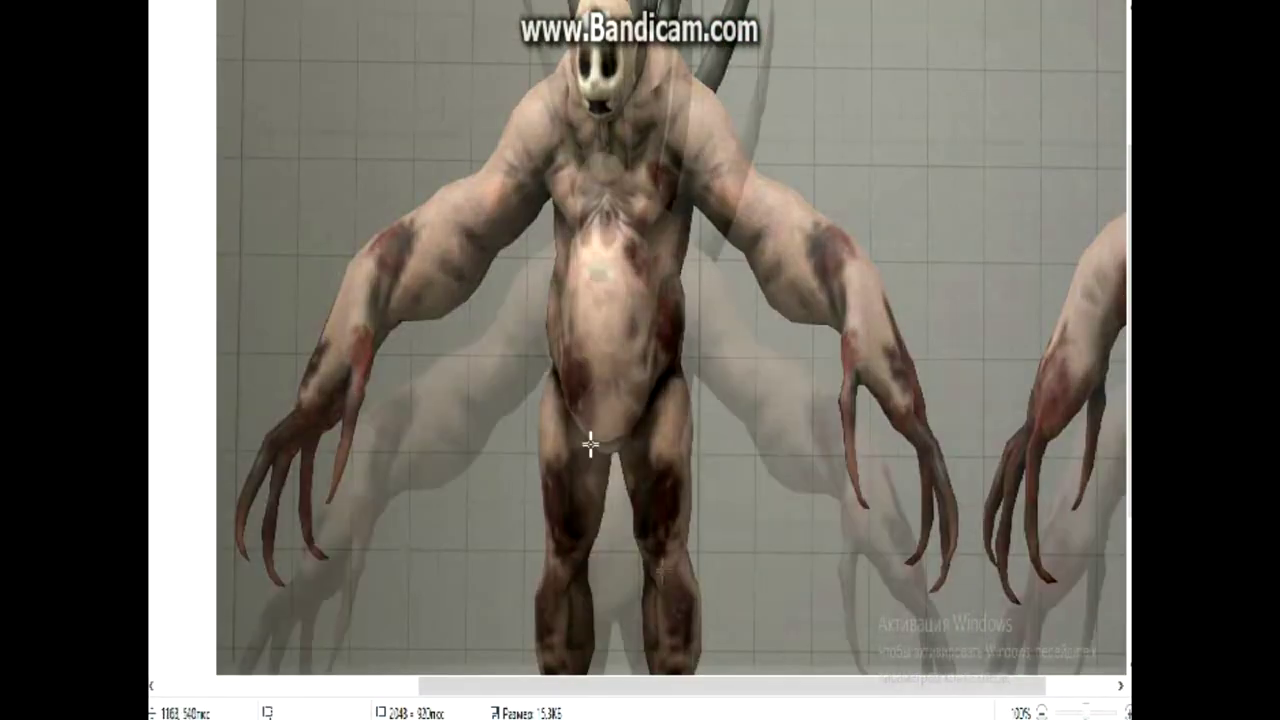
Fill the head, ear, body, arms and legs of the drawing with a peach skin colour.
{"action": "scroll", "coordinate": [589, 443], "scroll_direction": "up", "scroll_amount": 2}
{"action": "left_click_drag", "start_coordinate": [680, 686], "coordinate": [405, 686]}
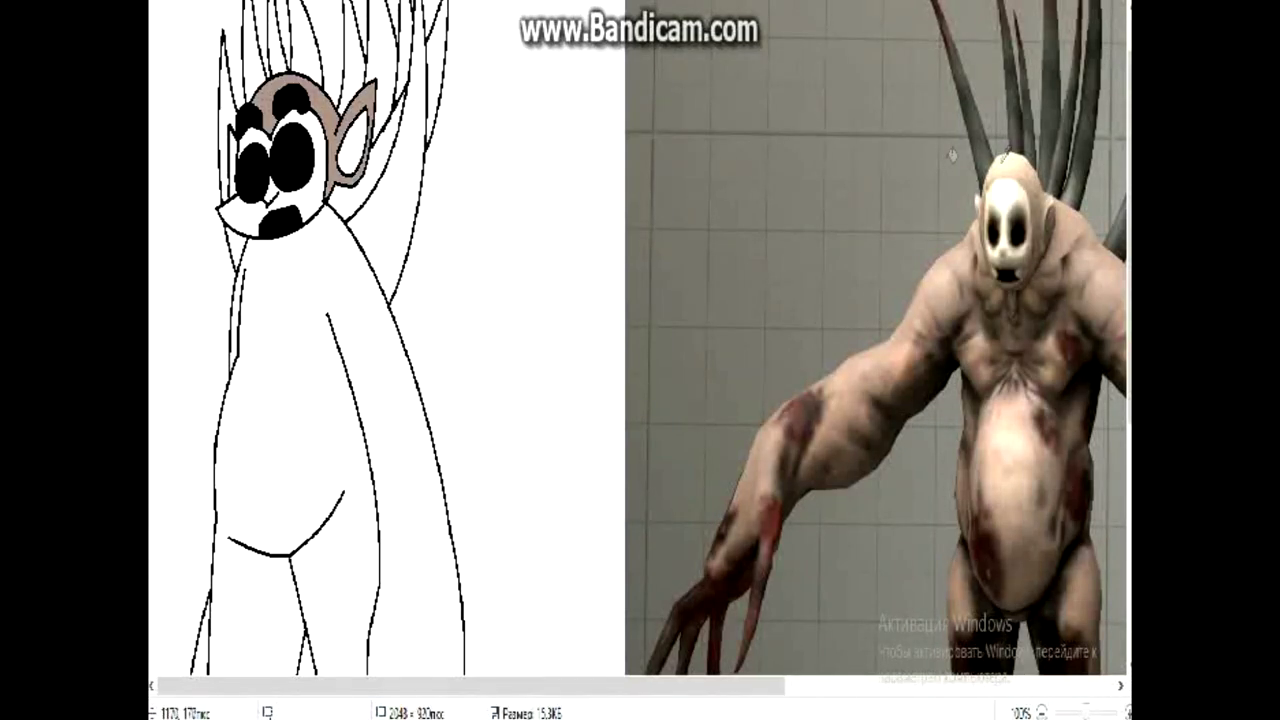
{"action": "left_click", "coordinate": [338, 148]}
{"action": "left_click", "coordinate": [235, 151]}
{"action": "scroll", "coordinate": [289, 254], "scroll_direction": "down", "scroll_amount": 3}
{"action": "left_click", "coordinate": [289, 256]}
{"action": "scroll", "coordinate": [287, 258], "scroll_direction": "down", "scroll_amount": 3}
{"action": "left_click", "coordinate": [205, 359]}
{"action": "left_click", "coordinate": [204, 426]}
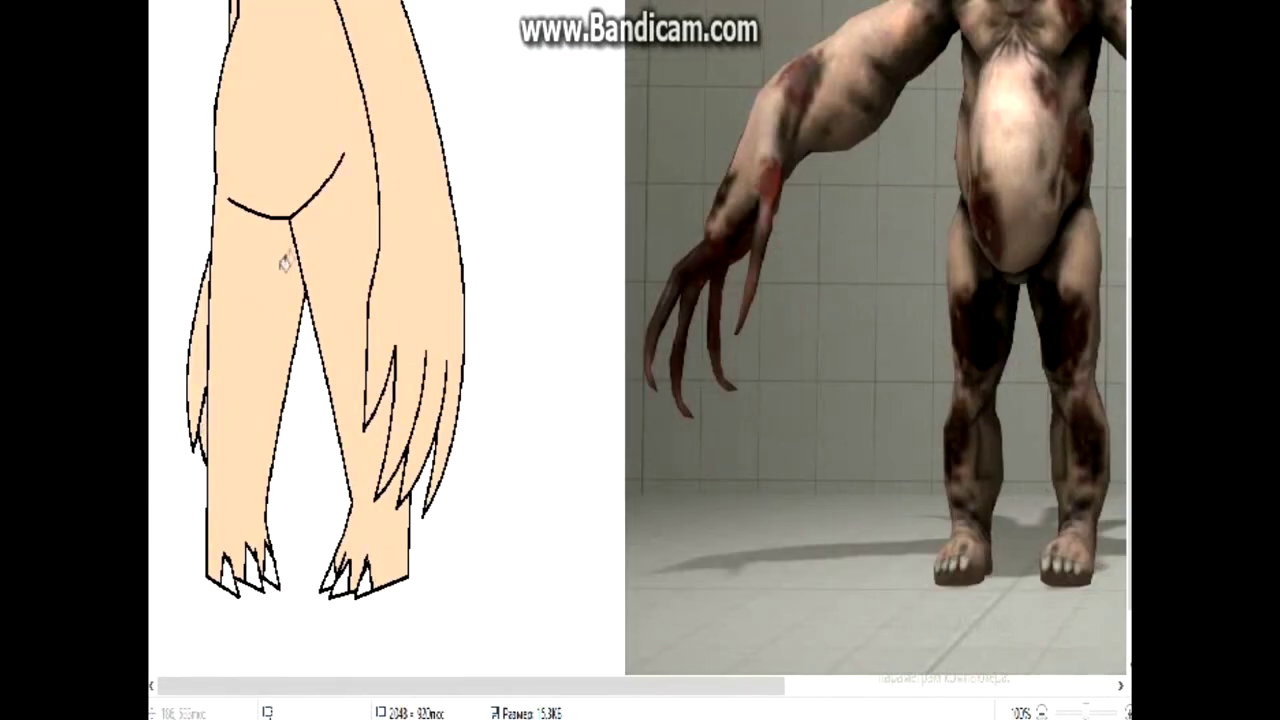
Fill the hair spikes behind and above the head with dark grey, matching the reference creature.
{"action": "scroll", "coordinate": [251, 306], "scroll_direction": "up", "scroll_amount": 7}
{"action": "left_click", "coordinate": [402, 230]}
{"action": "left_click", "coordinate": [434, 125]}
{"action": "left_click", "coordinate": [368, 238]}
{"action": "left_click", "coordinate": [403, 110]}
{"action": "left_click", "coordinate": [381, 105]}
{"action": "left_click", "coordinate": [353, 120]}
{"action": "left_click", "coordinate": [303, 100]}
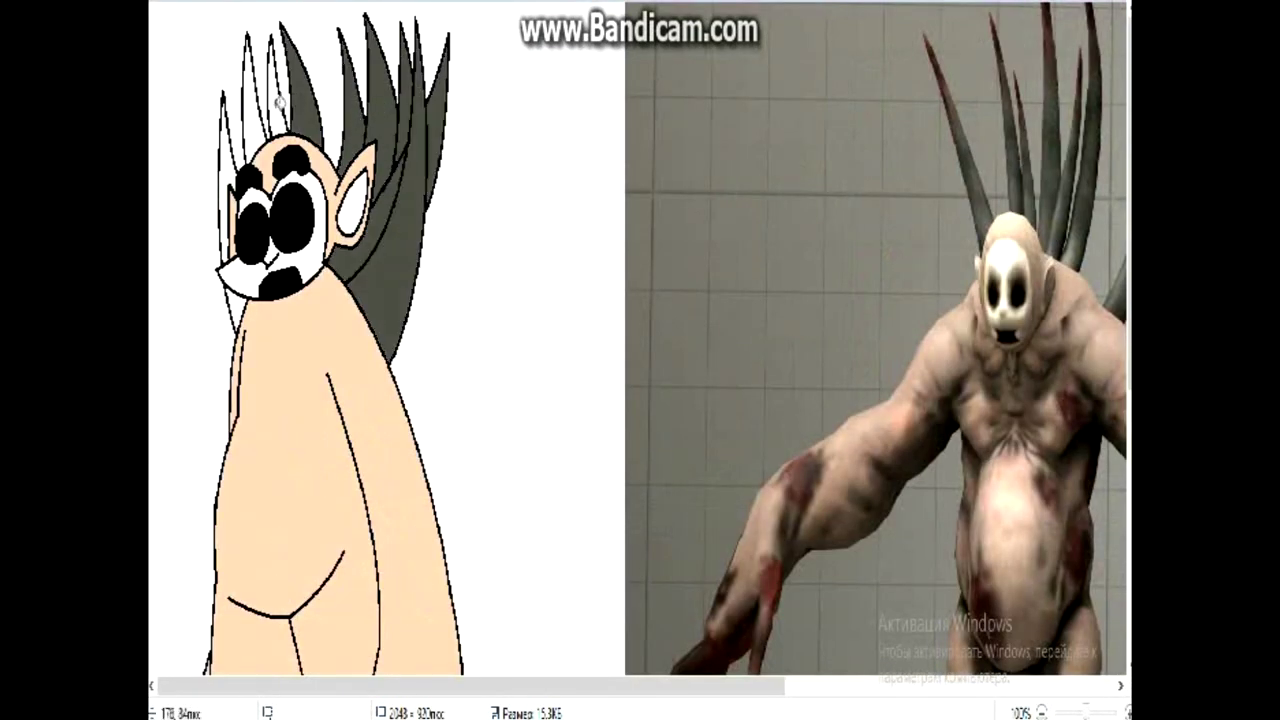
{"action": "scroll", "coordinate": [240, 320], "scroll_direction": "down", "scroll_amount": 2}
{"action": "scroll", "coordinate": [300, 250], "scroll_direction": "up", "scroll_amount": 2}
{"action": "scroll", "coordinate": [486, 157], "scroll_direction": "down", "scroll_amount": 5}
{"action": "scroll", "coordinate": [486, 157], "scroll_direction": "up", "scroll_amount": 5}
{"action": "scroll", "coordinate": [536, 125], "scroll_direction": "down", "scroll_amount": 2}
{"action": "left_click_drag", "start_coordinate": [265, 183], "coordinate": [254, 194]}
{"action": "left_click", "coordinate": [293, 1]}
{"action": "left_click_drag", "start_coordinate": [253, 147], "coordinate": [243, 120]}
{"action": "left_click", "coordinate": [311, 100]}
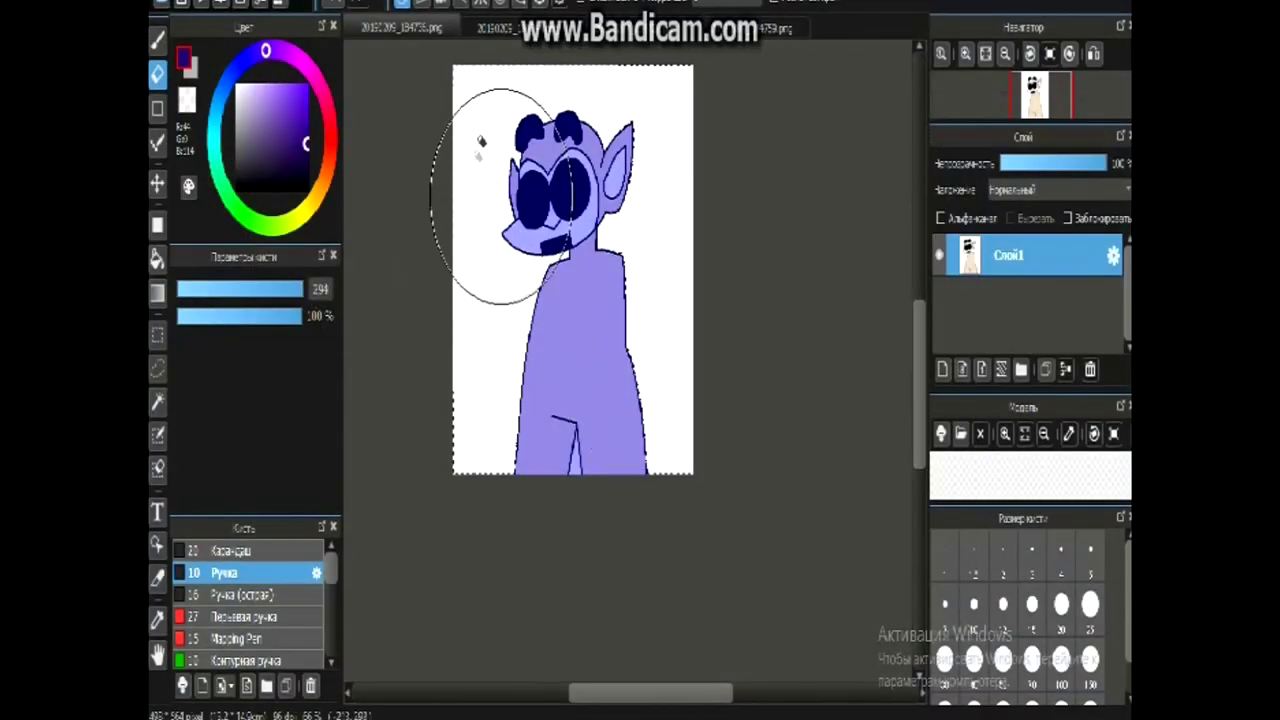
Add the gap between the legs to the background selection and erase the white around the figure.
{"action": "left_click", "coordinate": [157, 403]}
{"action": "left_click", "coordinate": [575, 460]}
{"action": "left_click", "coordinate": [157, 75]}
Add a new layer beneath the drawing layer, hide the drawing layer and clear the selection.
{"action": "left_click", "coordinate": [943, 369]}
{"action": "left_click_drag", "start_coordinate": [972, 258], "coordinate": [970, 318]}
{"action": "left_click", "coordinate": [939, 255]}
{"action": "key", "text": "ctrl+d"}
Fill the new background layer Слой2 with a very dark red.
{"action": "left_click_drag", "start_coordinate": [336, 128], "coordinate": [328, 160]}
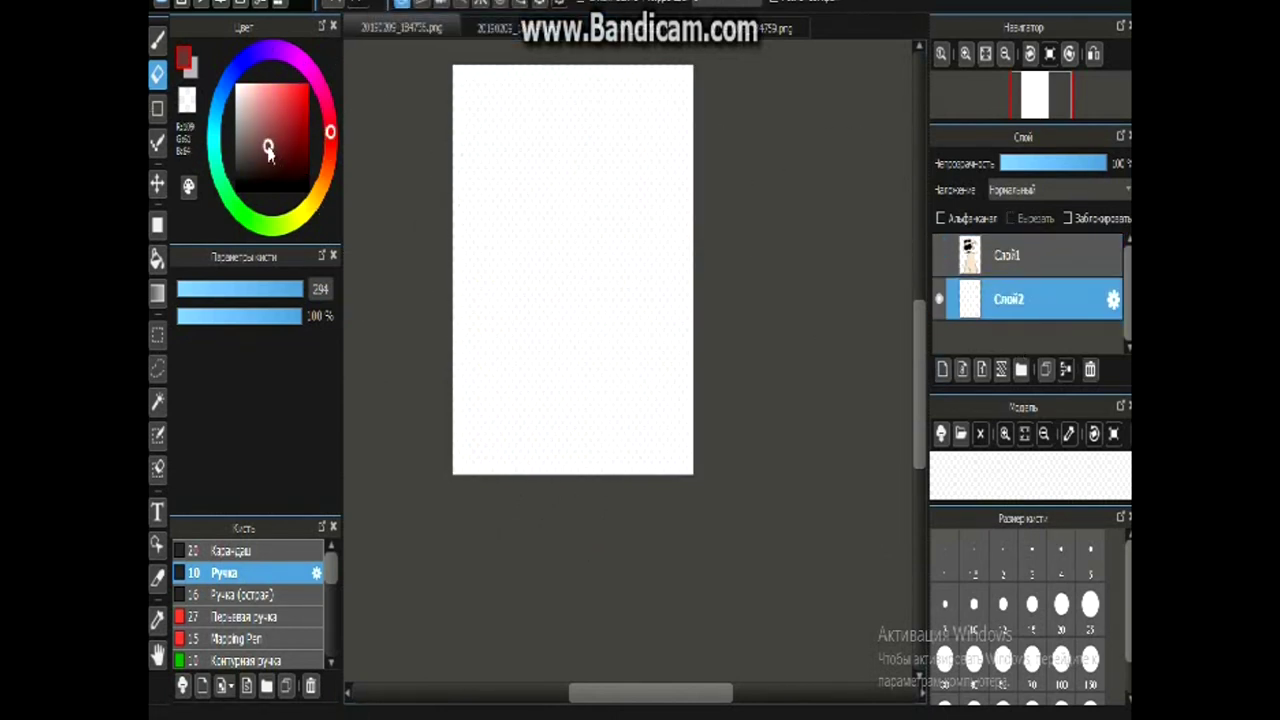
{"action": "left_click", "coordinate": [157, 259]}
{"action": "left_click", "coordinate": [629, 340]}
Paint a near-black ring and a brownish centre on the background with the Пунктир brush at size 150.
{"action": "left_click", "coordinate": [157, 41]}
{"action": "left_click", "coordinate": [274, 184]}
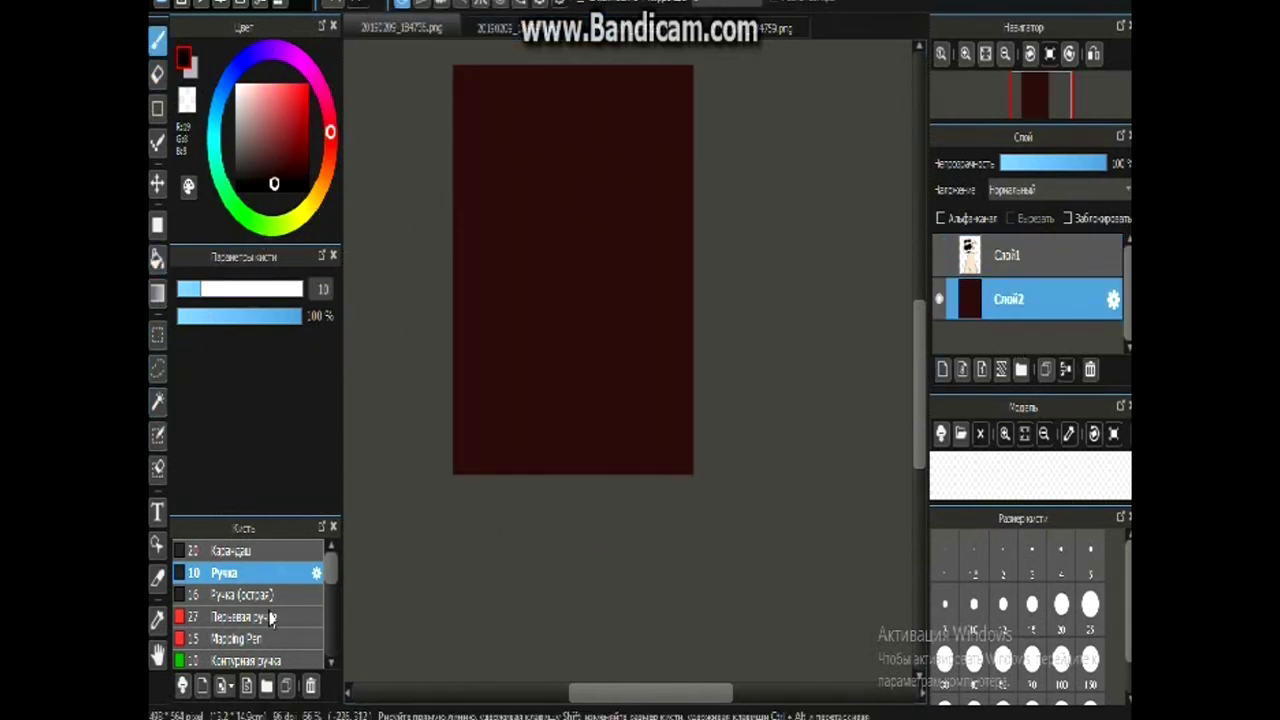
{"action": "scroll", "coordinate": [271, 614], "scroll_direction": "down", "scroll_amount": 1}
{"action": "left_click", "coordinate": [271, 616]}
{"action": "mouse_move", "coordinate": [607, 127]}
{"action": "left_mouse_down"}
{"action": "mouse_move", "coordinate": [514, 203]}
{"action": "mouse_move", "coordinate": [523, 284]}
{"action": "mouse_move", "coordinate": [654, 331]}
{"action": "mouse_move", "coordinate": [521, 266]}
{"action": "left_mouse_up"}
{"action": "mouse_move", "coordinate": [605, 187]}
{"action": "left_mouse_down"}
{"action": "mouse_move", "coordinate": [514, 371]}
{"action": "mouse_move", "coordinate": [714, 163]}
{"action": "mouse_move", "coordinate": [520, 357]}
{"action": "mouse_move", "coordinate": [508, 221]}
{"action": "mouse_move", "coordinate": [586, 343]}
{"action": "mouse_move", "coordinate": [400, 114]}
{"action": "left_mouse_up"}
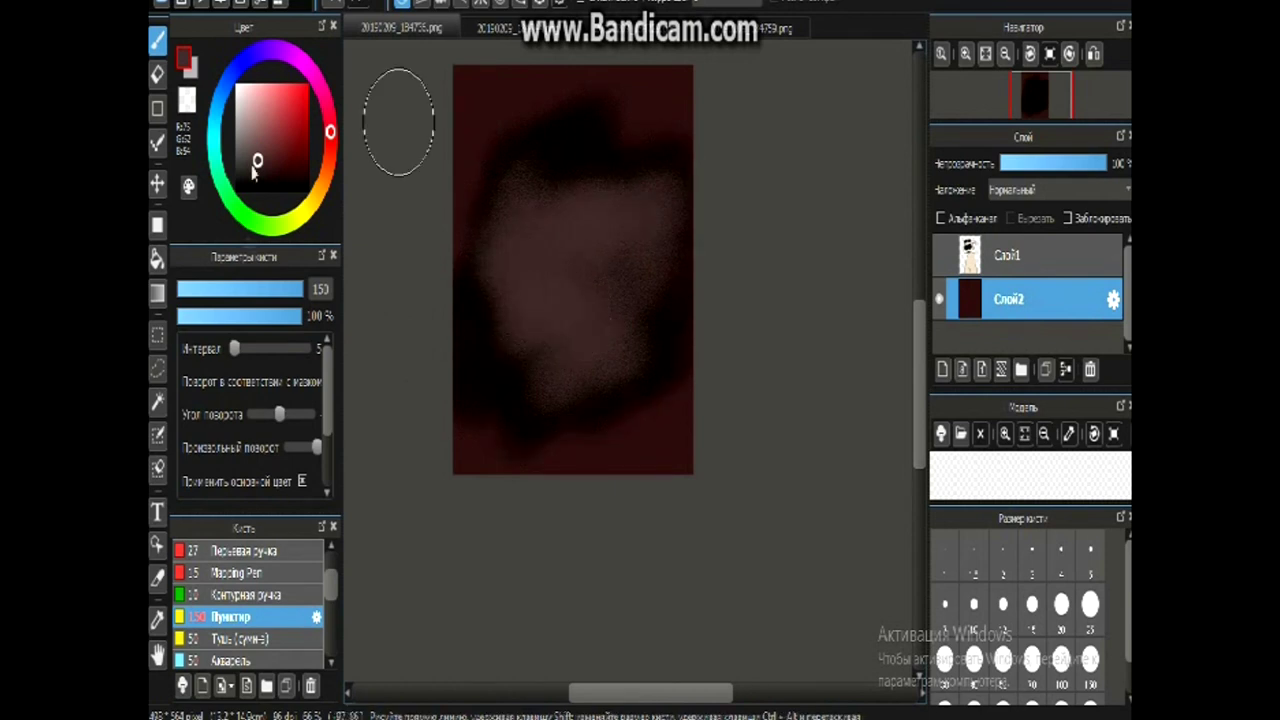
Smooth the painted background with the Размытие brush at size 282.
{"action": "scroll", "coordinate": [250, 600], "scroll_direction": "down", "scroll_amount": 3}
{"action": "left_click", "coordinate": [233, 616]}
{"action": "left_click", "coordinate": [301, 289]}
{"action": "left_click_drag", "start_coordinate": [540, 243], "coordinate": [663, 176]}
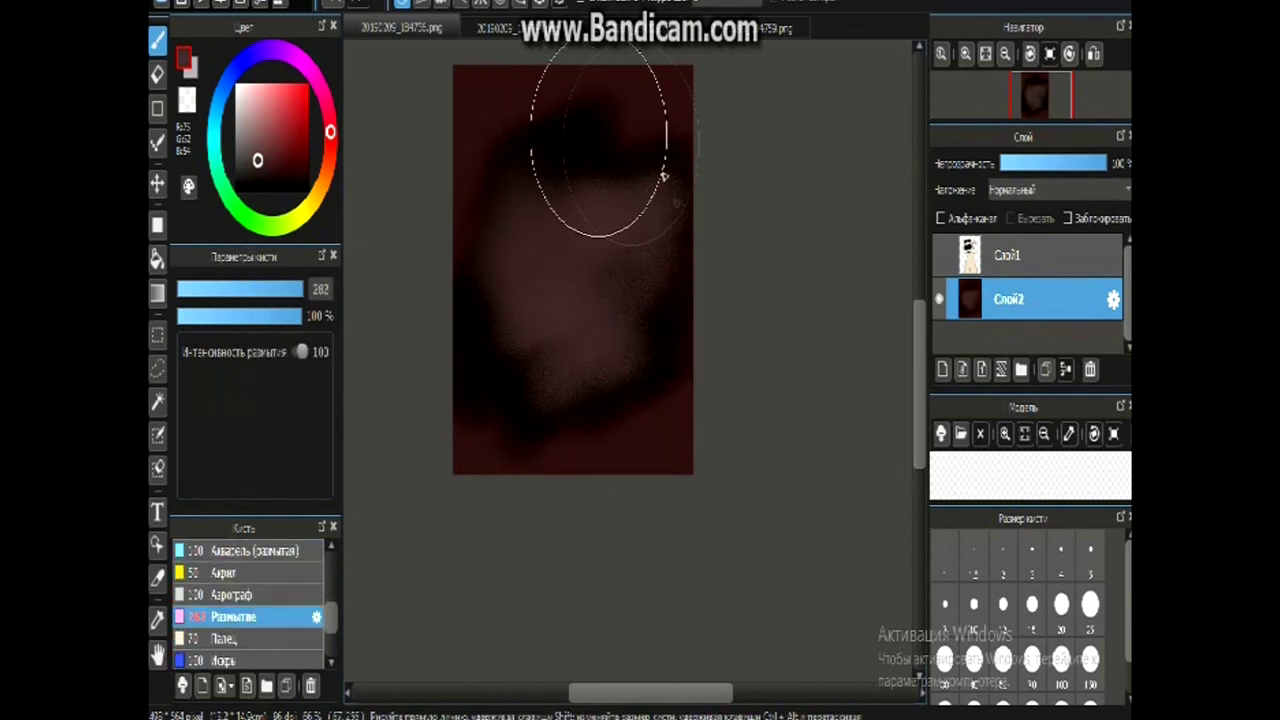
{"action": "mouse_move", "coordinate": [543, 400]}
{"action": "left_mouse_down"}
{"action": "mouse_move", "coordinate": [537, 276]}
{"action": "mouse_move", "coordinate": [554, 286]}
{"action": "mouse_move", "coordinate": [543, 300]}
{"action": "mouse_move", "coordinate": [557, 214]}
{"action": "mouse_move", "coordinate": [521, 412]}
{"action": "mouse_move", "coordinate": [507, 342]}
{"action": "left_mouse_up"}
Show the drawing layer Слой1 again above the blurred background.
{"action": "left_click", "coordinate": [1006, 256]}
{"action": "left_click", "coordinate": [1002, 301]}
{"action": "left_click", "coordinate": [202, 2]}
{"action": "left_click", "coordinate": [939, 256]}
Select the white background of the drawing with the blade and erase it with the eraser at size 294.
{"action": "scroll", "coordinate": [594, 174], "scroll_direction": "up", "scroll_amount": 1}
{"action": "scroll", "coordinate": [602, 178], "scroll_direction": "down", "scroll_amount": 2}
{"action": "scroll", "coordinate": [622, 237], "scroll_direction": "up", "scroll_amount": 2}
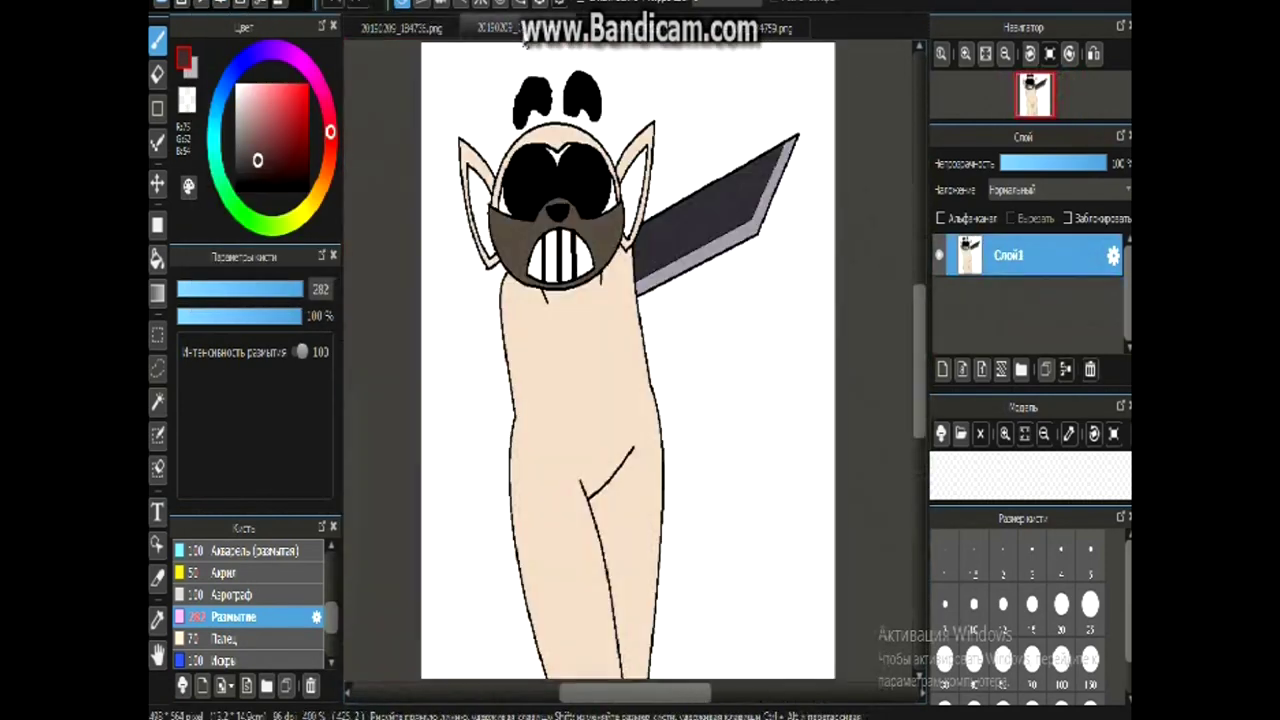
{"action": "scroll", "coordinate": [671, 214], "scroll_direction": "down", "scroll_amount": 2}
{"action": "left_click", "coordinate": [160, 405]}
{"action": "left_click", "coordinate": [488, 350]}
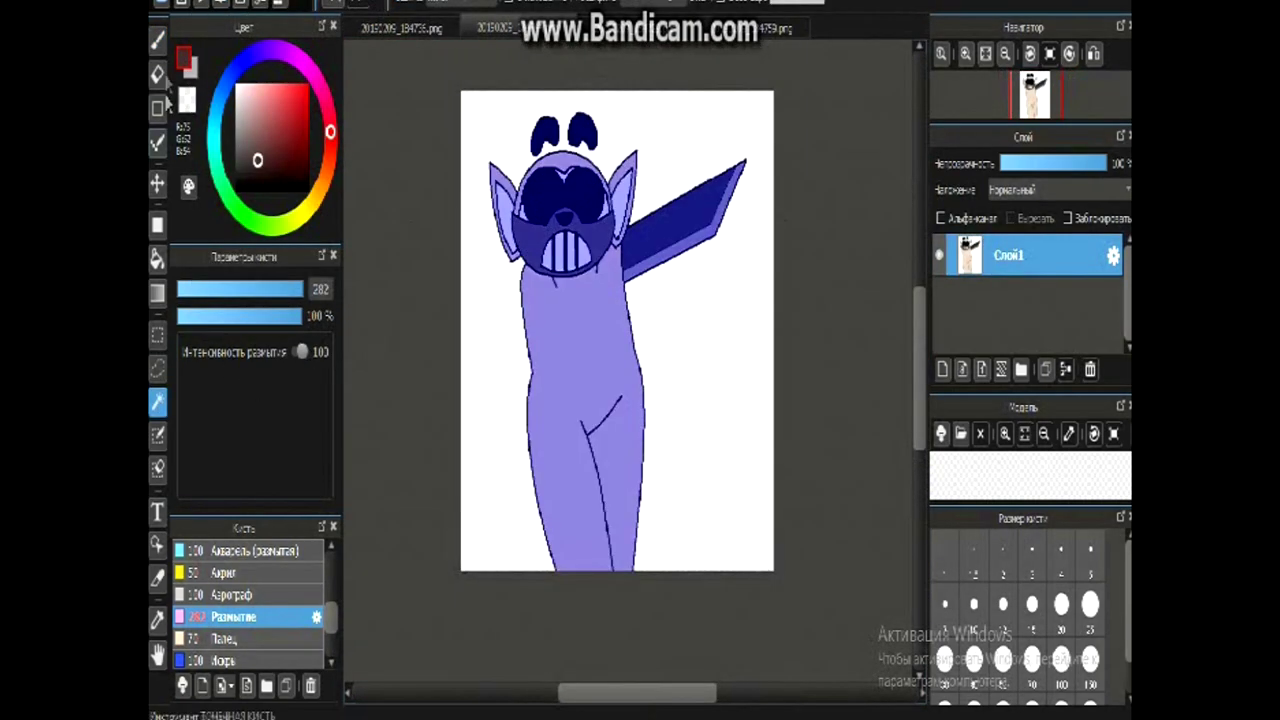
{"action": "left_click", "coordinate": [158, 75]}
{"action": "mouse_move", "coordinate": [497, 143]}
{"action": "left_mouse_down"}
{"action": "mouse_move", "coordinate": [428, 269]}
{"action": "mouse_move", "coordinate": [843, 395]}
{"action": "left_mouse_up"}
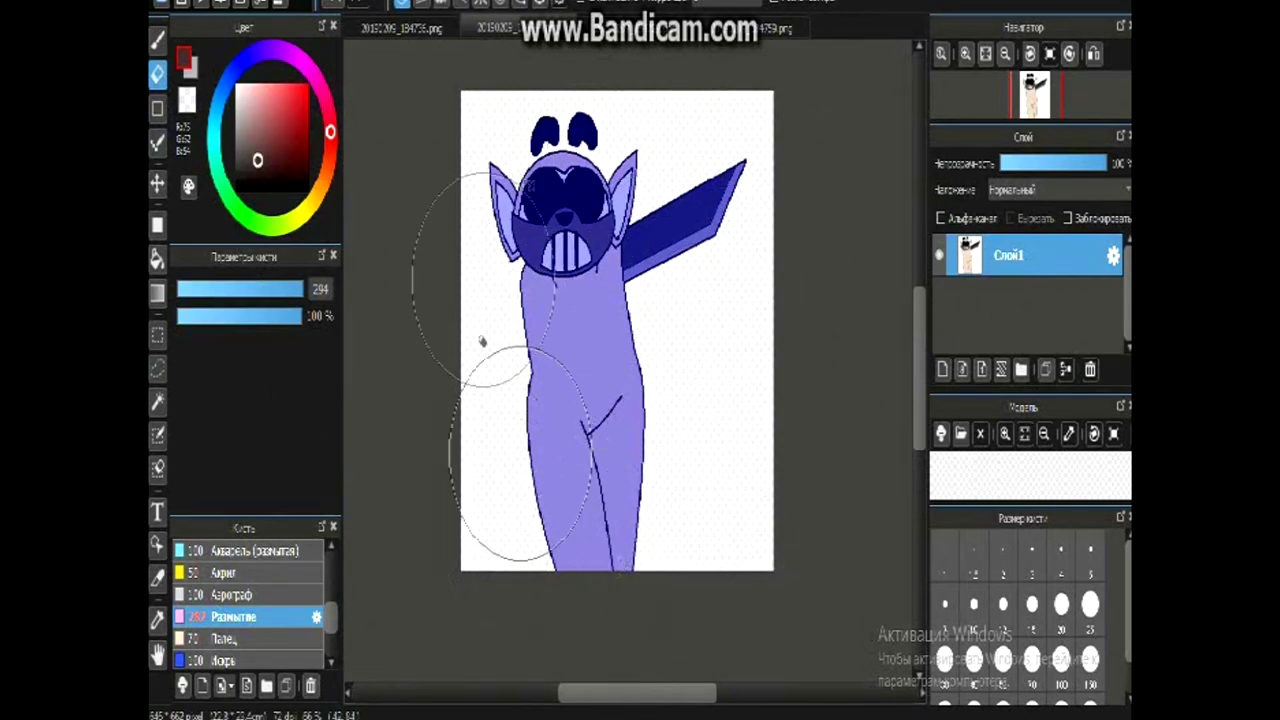
Add a new layer beneath the blade figure's layer and hide the figure.
{"action": "left_click", "coordinate": [942, 369]}
{"action": "left_click_drag", "start_coordinate": [990, 262], "coordinate": [990, 306]}
{"action": "left_click", "coordinate": [939, 255]}
Try to reuse the first drawing's blurred background by pasting it into the blade drawing.
{"action": "left_click", "coordinate": [390, 1]}
{"action": "left_click", "coordinate": [420, 26]}
{"action": "left_click", "coordinate": [212, 1]}
{"action": "left_click", "coordinate": [248, 117]}
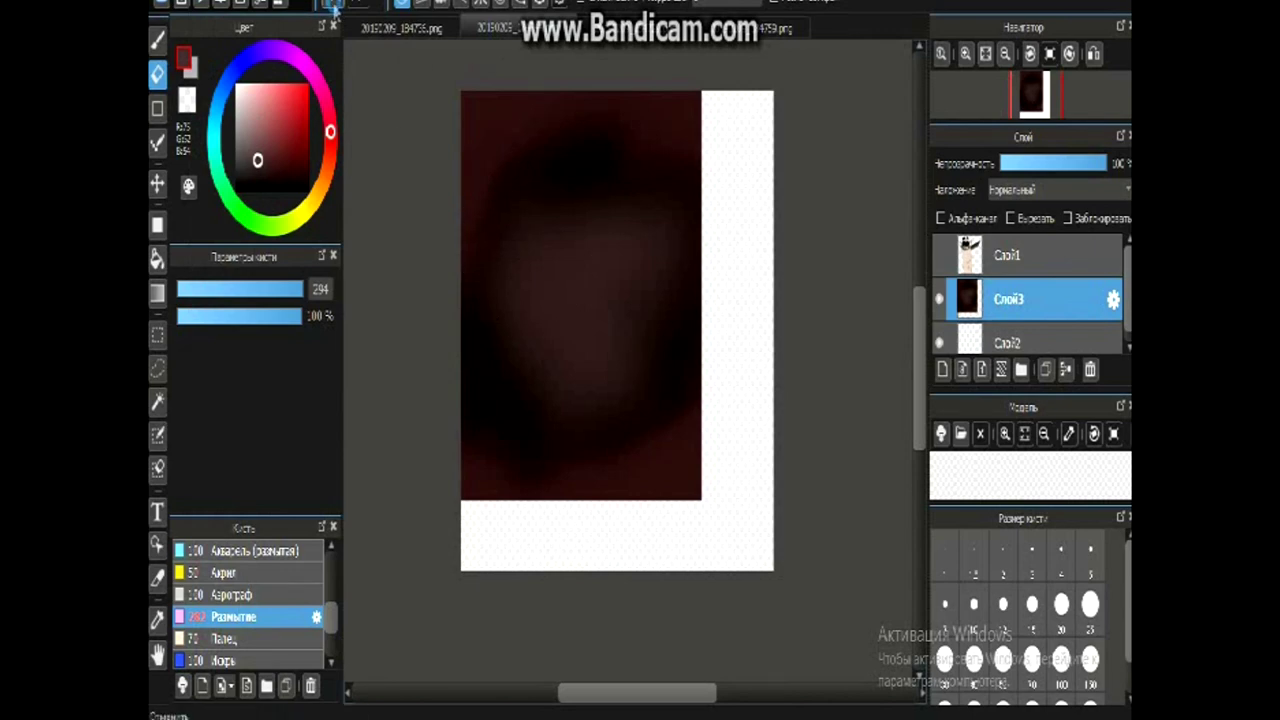
{"action": "left_click", "coordinate": [335, 6]}
Pick the dark red from the first drawing's background and fill the blade drawing's empty background layer with it.
{"action": "left_click", "coordinate": [402, 28]}
{"action": "scroll", "coordinate": [517, 220], "scroll_direction": "down", "scroll_amount": 4}
{"action": "left_click", "coordinate": [939, 255]}
{"action": "left_click", "coordinate": [158, 620]}
{"action": "left_click", "coordinate": [417, 138]}
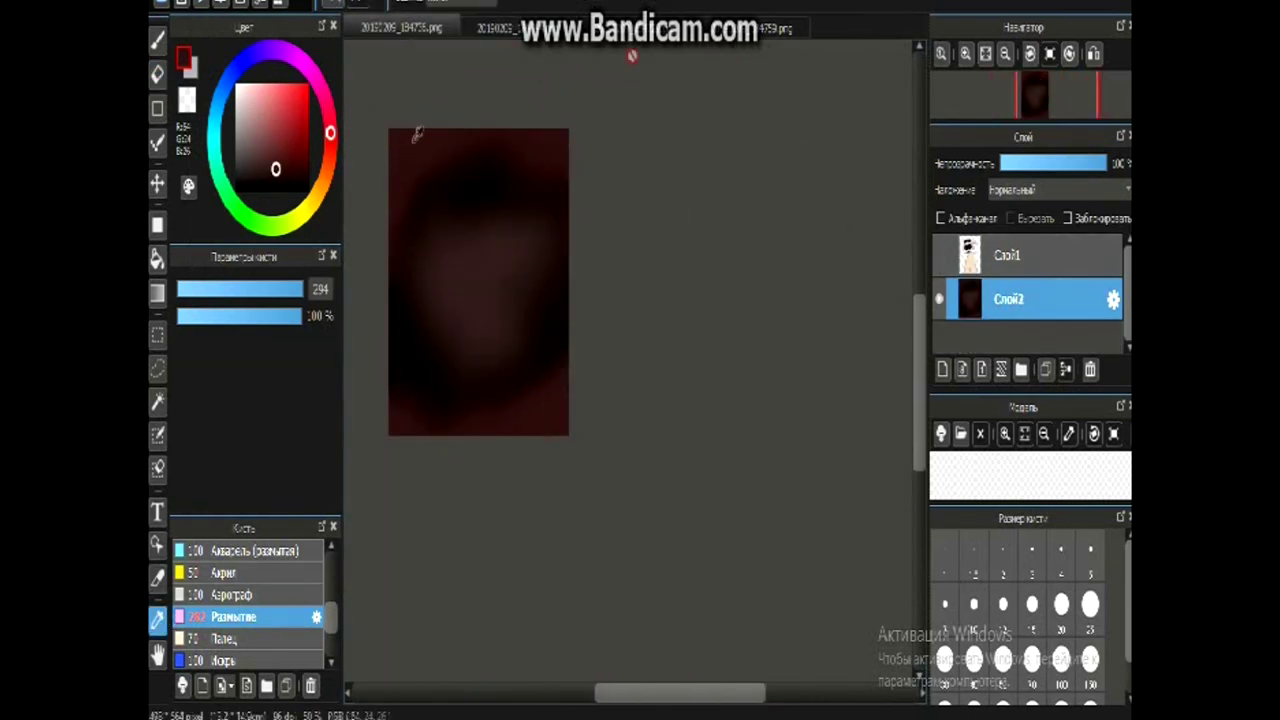
{"action": "left_click", "coordinate": [495, 28]}
{"action": "left_click", "coordinate": [158, 259]}
{"action": "left_click", "coordinate": [500, 230]}
Paint a near-black ring and a muted reddish-brown centre on the dark red background with the Пунктир brush at size 150.
{"action": "left_click", "coordinate": [158, 41]}
{"action": "left_click", "coordinate": [288, 140]}
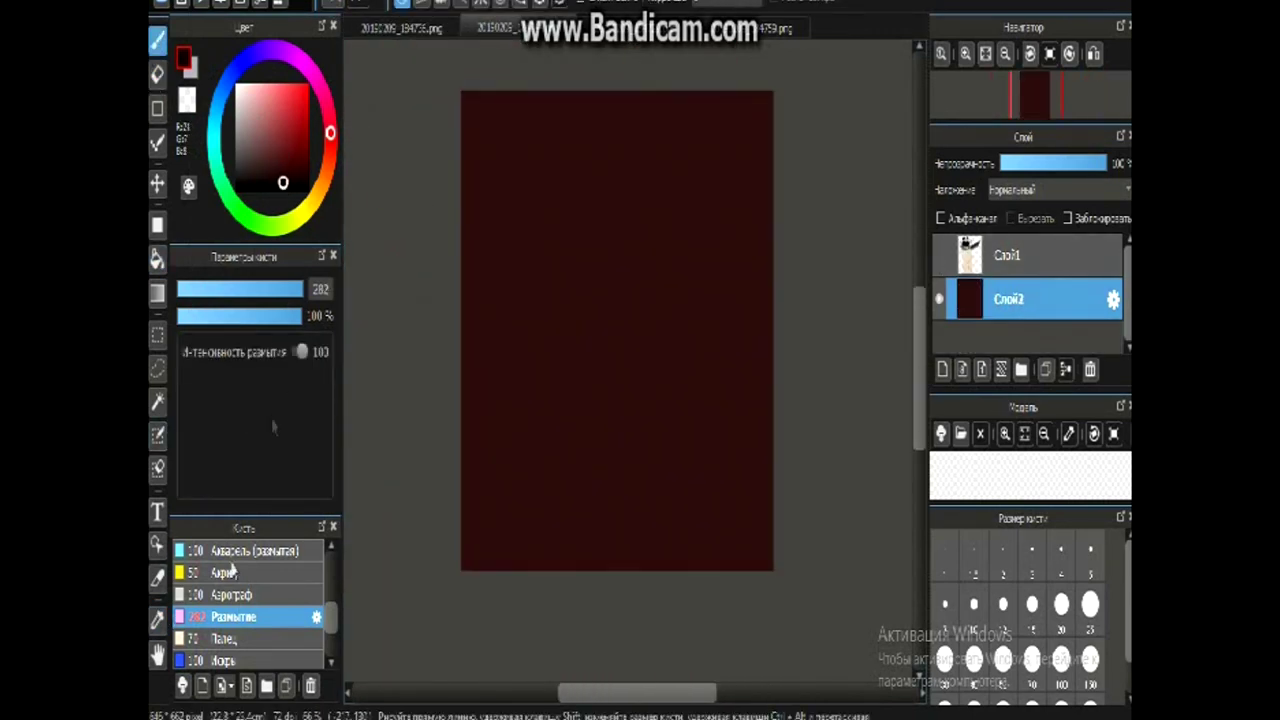
{"action": "scroll", "coordinate": [230, 568], "scroll_direction": "up", "scroll_amount": 2}
{"action": "left_click", "coordinate": [230, 600]}
{"action": "mouse_move", "coordinate": [485, 215]}
{"action": "left_mouse_down"}
{"action": "mouse_move", "coordinate": [666, 194]}
{"action": "mouse_move", "coordinate": [460, 366]}
{"action": "mouse_move", "coordinate": [623, 438]}
{"action": "mouse_move", "coordinate": [657, 314]}
{"action": "mouse_move", "coordinate": [506, 437]}
{"action": "mouse_move", "coordinate": [611, 223]}
{"action": "mouse_move", "coordinate": [491, 513]}
{"action": "mouse_move", "coordinate": [490, 492]}
{"action": "left_mouse_up"}
{"action": "left_click", "coordinate": [269, 150]}
{"action": "mouse_move", "coordinate": [564, 302]}
{"action": "left_mouse_down"}
{"action": "mouse_move", "coordinate": [568, 412]}
{"action": "mouse_move", "coordinate": [669, 357]}
{"action": "mouse_move", "coordinate": [552, 395]}
{"action": "left_mouse_up"}
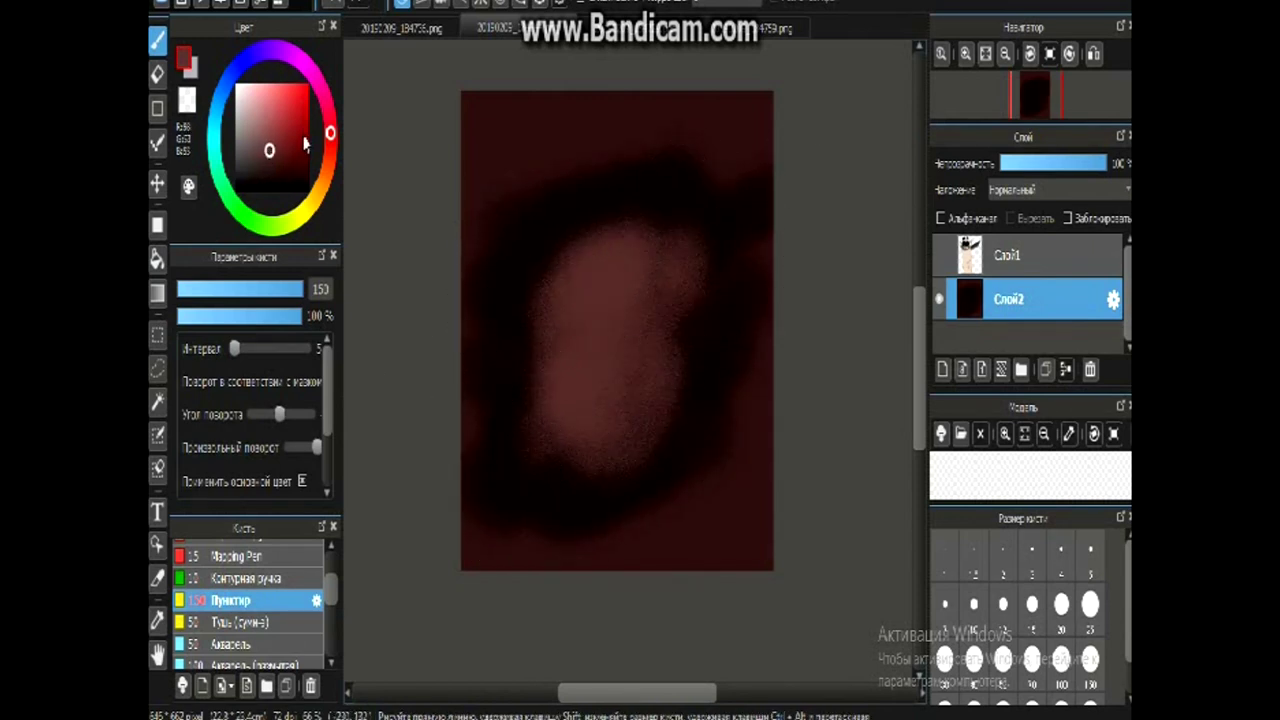
Paint bright red patches along both side edges and across the lower part of the background.
{"action": "left_click", "coordinate": [306, 150]}
{"action": "mouse_move", "coordinate": [470, 150]}
{"action": "left_mouse_down"}
{"action": "mouse_move", "coordinate": [491, 186]}
{"action": "mouse_move", "coordinate": [474, 320]}
{"action": "left_mouse_up"}
{"action": "mouse_move", "coordinate": [740, 185]}
{"action": "left_mouse_down"}
{"action": "mouse_move", "coordinate": [714, 320]}
{"action": "mouse_move", "coordinate": [473, 414]}
{"action": "left_mouse_up"}
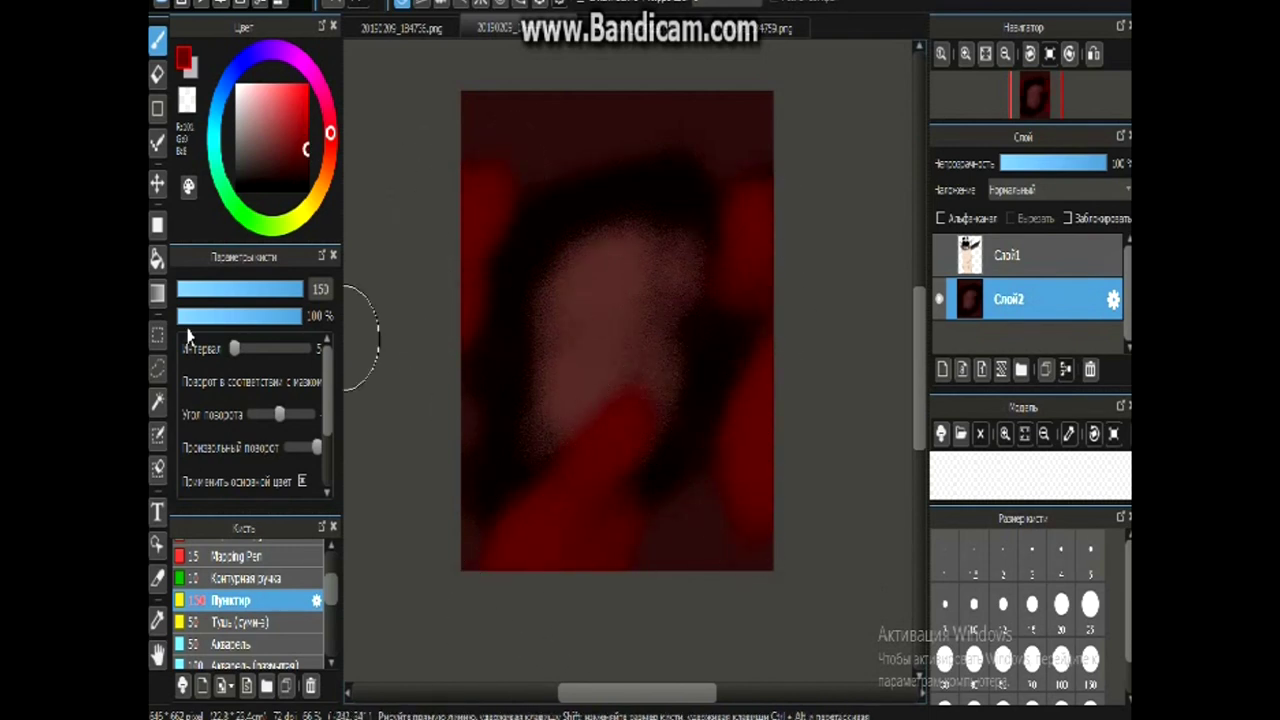
Blur the red patches and the painted centre together with the Размытие brush at size 282.
{"action": "scroll", "coordinate": [250, 600], "scroll_direction": "down", "scroll_amount": 3}
{"action": "left_click", "coordinate": [233, 616]}
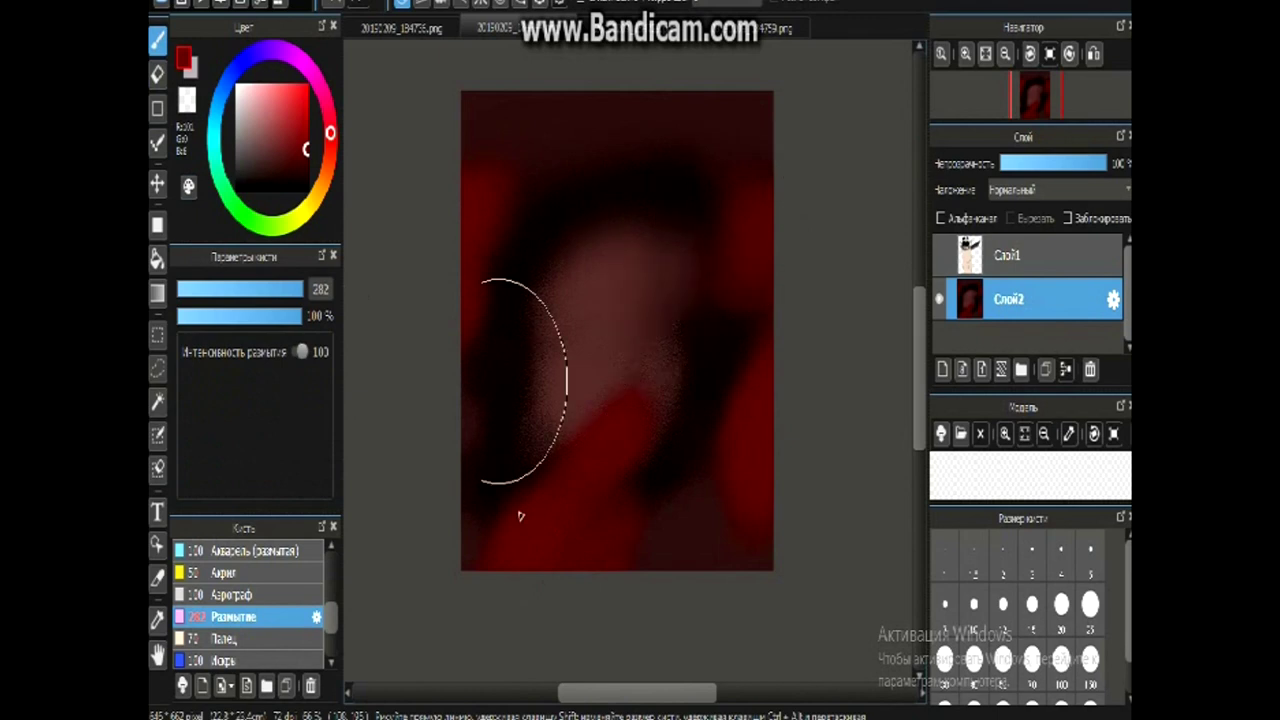
{"action": "left_click_drag", "start_coordinate": [664, 304], "coordinate": [498, 189]}
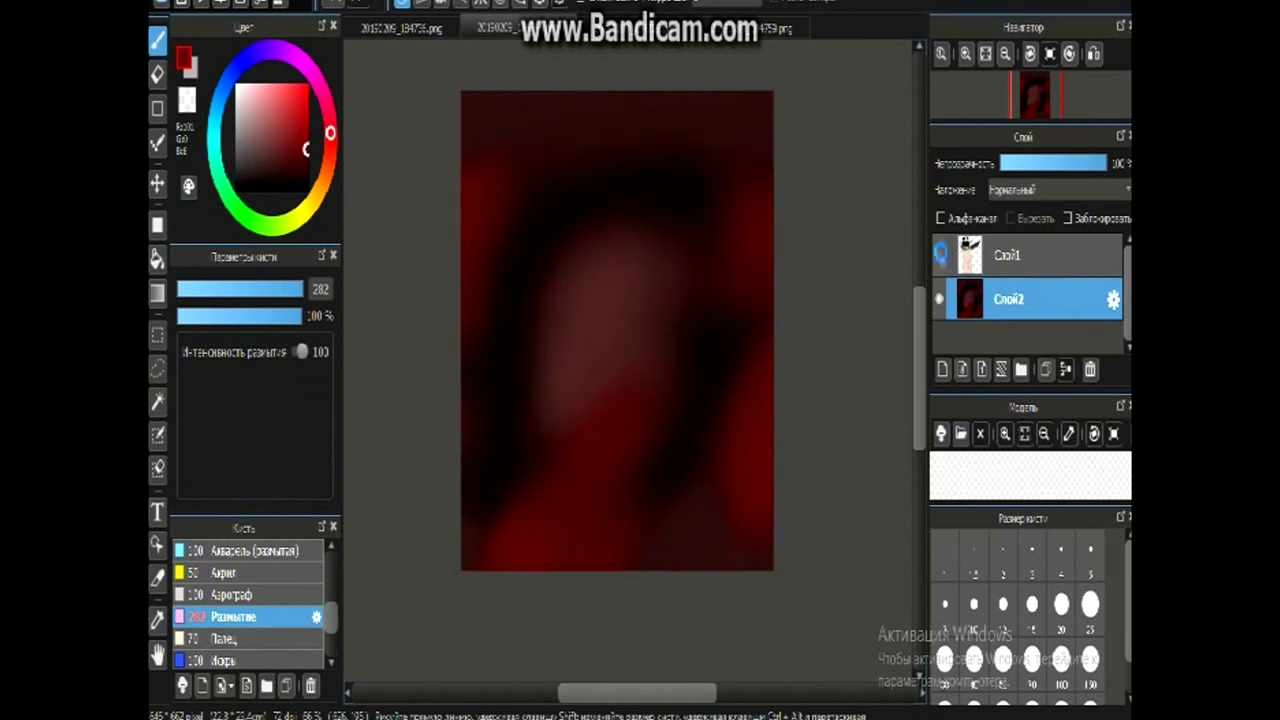
Show the blade figure's layer and shift the figure slightly down and to the right on the background.
{"action": "left_click", "coordinate": [940, 254]}
{"action": "left_click", "coordinate": [157, 184]}
{"action": "left_click", "coordinate": [1010, 258]}
{"action": "left_click_drag", "start_coordinate": [588, 350], "coordinate": [611, 370]}
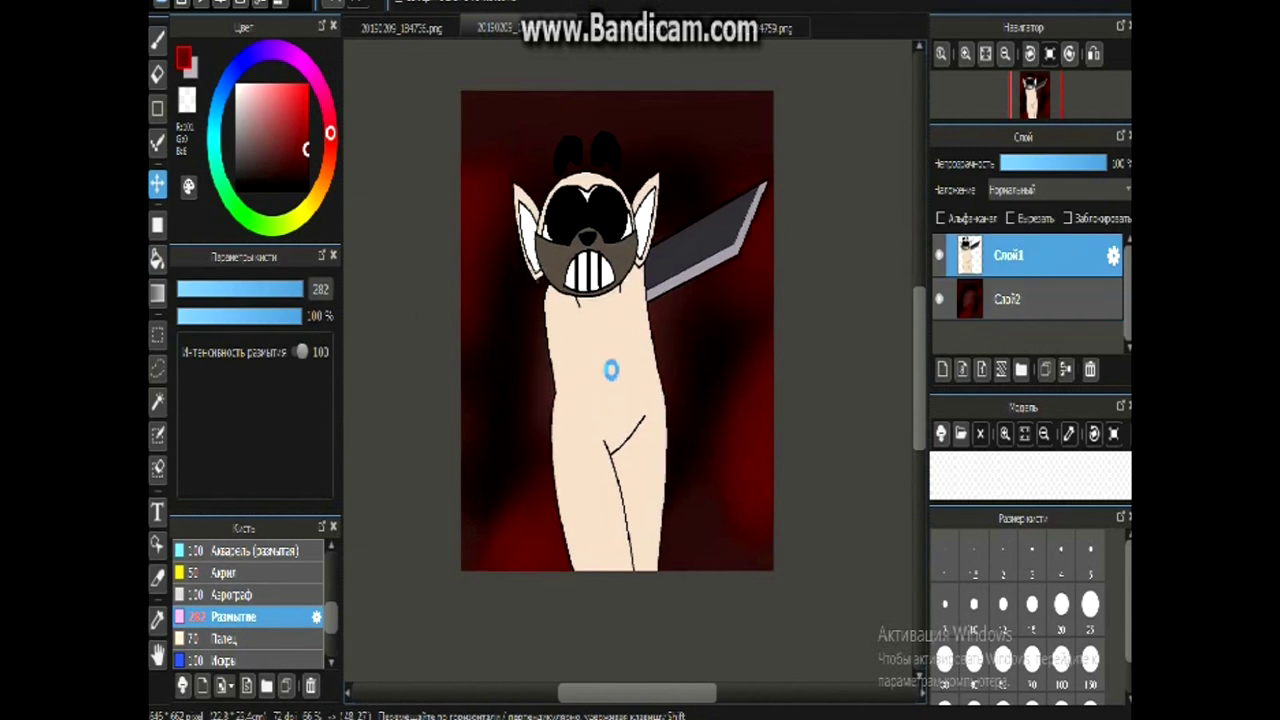
Select the figure's body and prepare a new layer above it with a red Пунктир brush.
{"action": "left_click", "coordinate": [158, 405]}
{"action": "left_click", "coordinate": [600, 390]}
{"action": "left_click", "coordinate": [157, 40]}
{"action": "left_click", "coordinate": [307, 141]}
{"action": "left_click", "coordinate": [942, 369]}
{"action": "scroll", "coordinate": [281, 586], "scroll_direction": "up", "scroll_amount": 3}
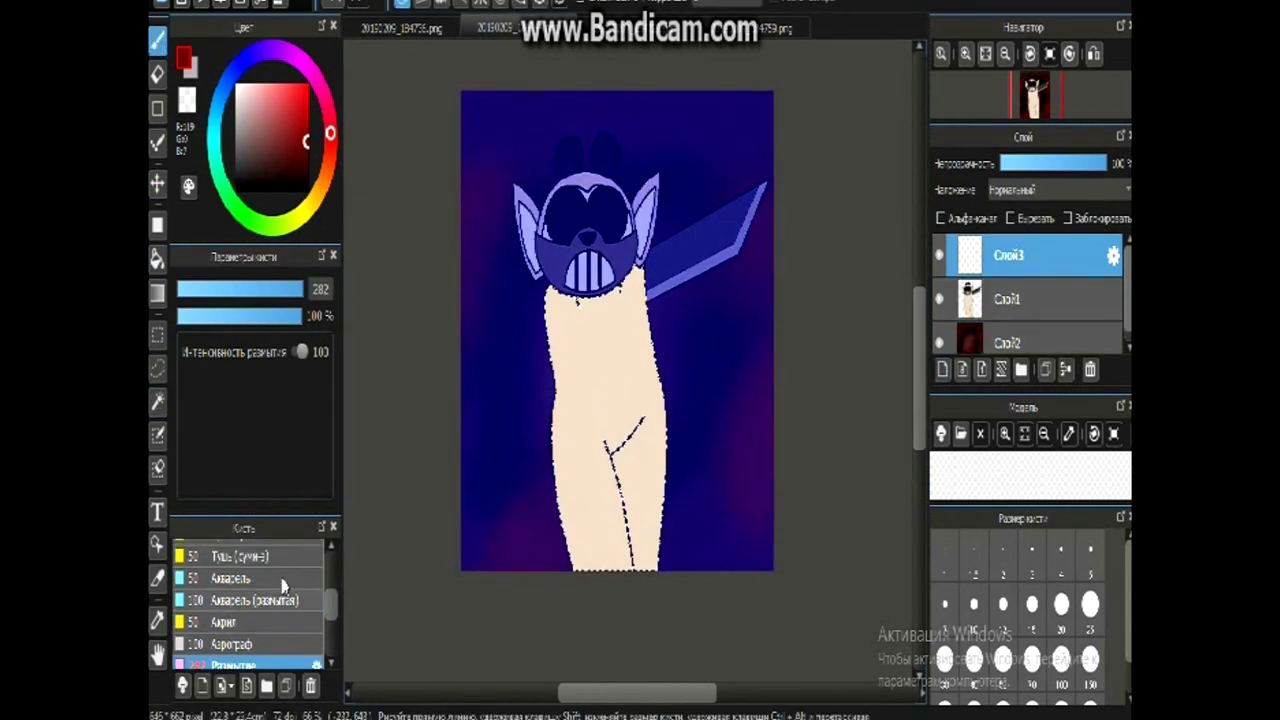
{"action": "left_click", "coordinate": [270, 600]}
{"action": "left_click", "coordinate": [289, 291]}
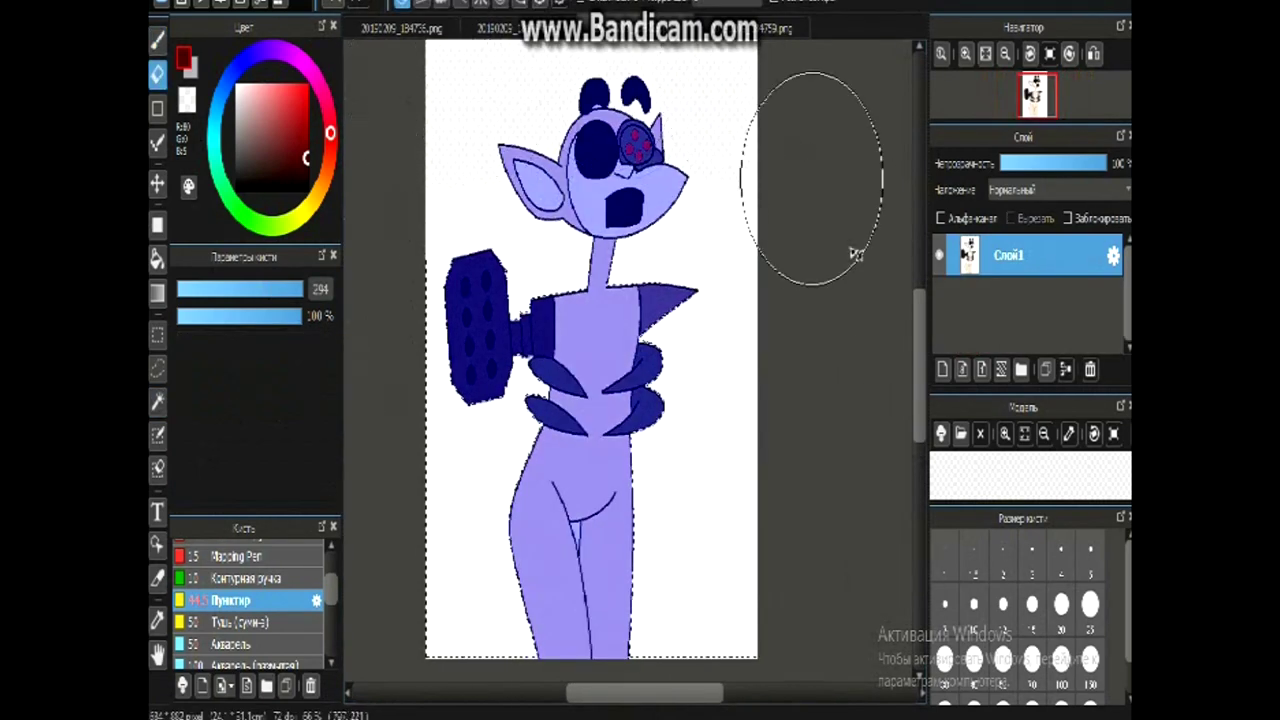
Erase the selected white background around the figure with the hammer using the eraser at size 294.
{"action": "left_click_drag", "start_coordinate": [919, 365], "coordinate": [919, 350]}
{"action": "left_click_drag", "start_coordinate": [837, 183], "coordinate": [425, 105]}
{"action": "scroll", "coordinate": [632, 455], "scroll_direction": "down", "scroll_amount": 2}
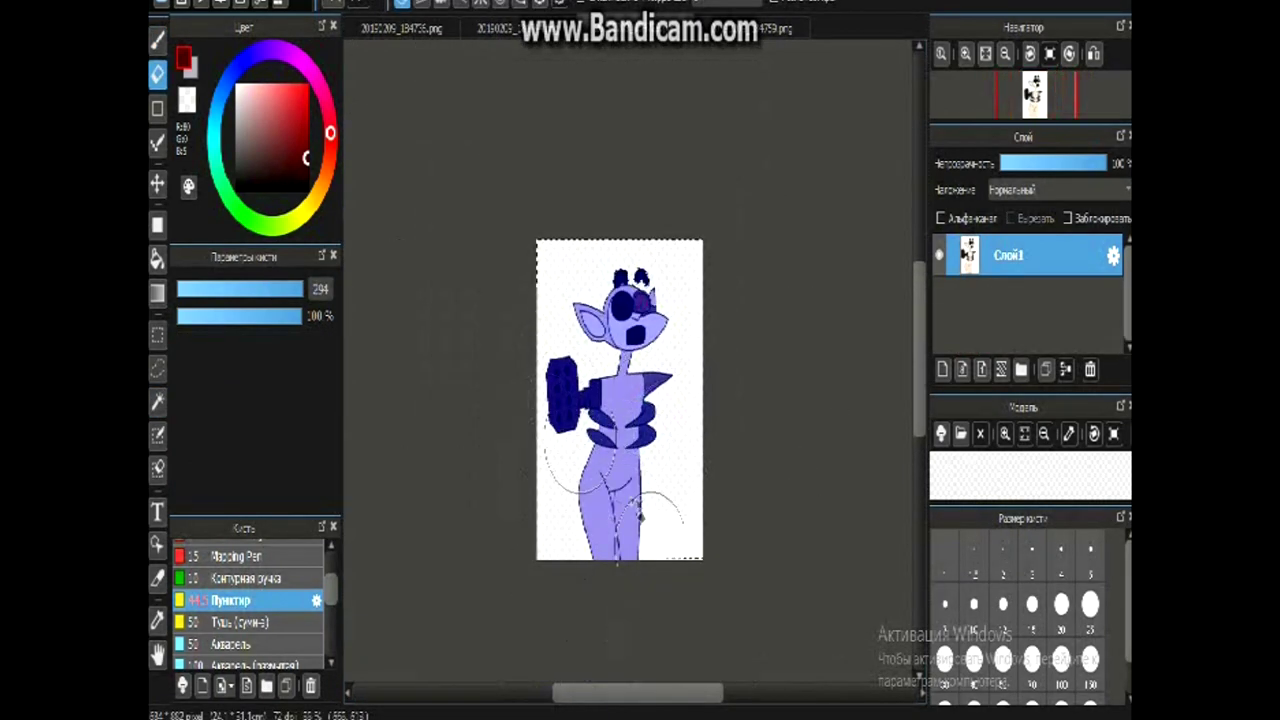
{"action": "scroll", "coordinate": [582, 505], "scroll_direction": "up", "scroll_amount": 3}
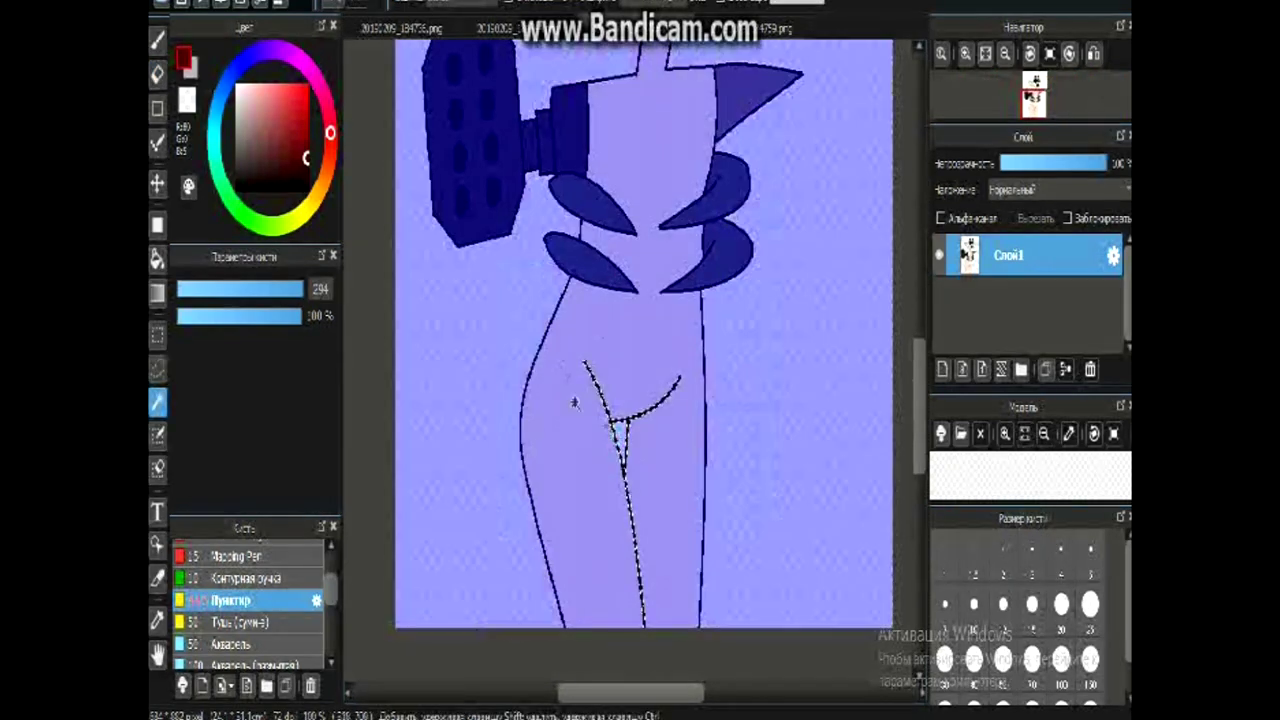
Select the hammer figure's body and paint dark red patches on its torso and legs with the Пунктир brush at size 44.
{"action": "scroll", "coordinate": [600, 435], "scroll_direction": "down", "scroll_amount": 2}
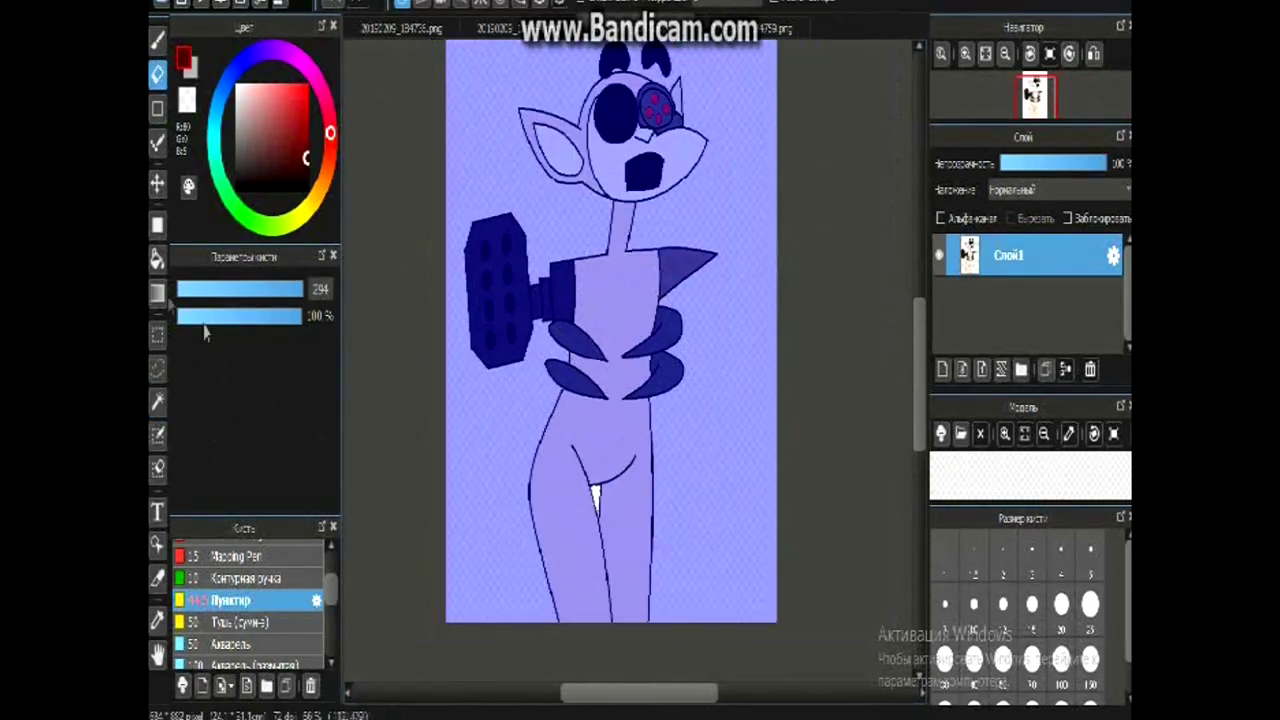
{"action": "left_click", "coordinate": [623, 263]}
{"action": "left_click", "coordinate": [157, 46]}
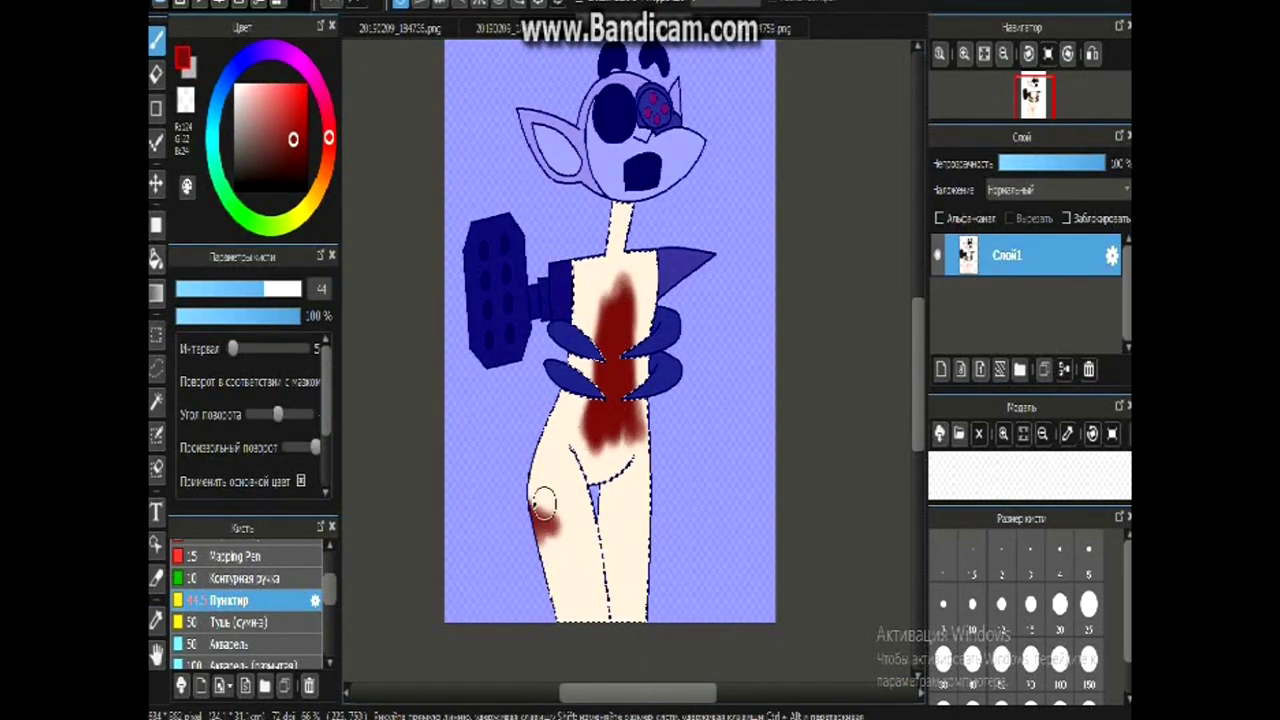
{"action": "left_click_drag", "start_coordinate": [652, 572], "coordinate": [640, 612]}
Darken the middle of the torso patch with a deeper, almost black red.
{"action": "left_click", "coordinate": [296, 163]}
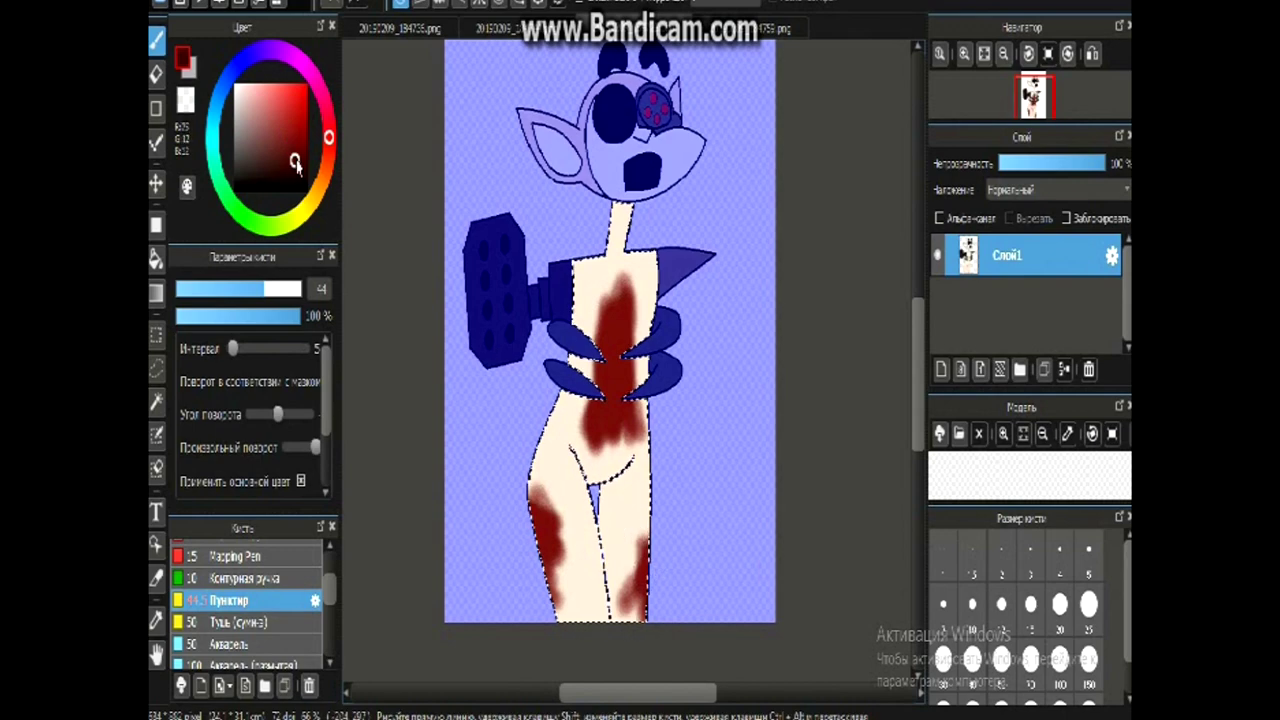
{"action": "left_click", "coordinate": [295, 167]}
{"action": "left_click_drag", "start_coordinate": [614, 312], "coordinate": [622, 382]}
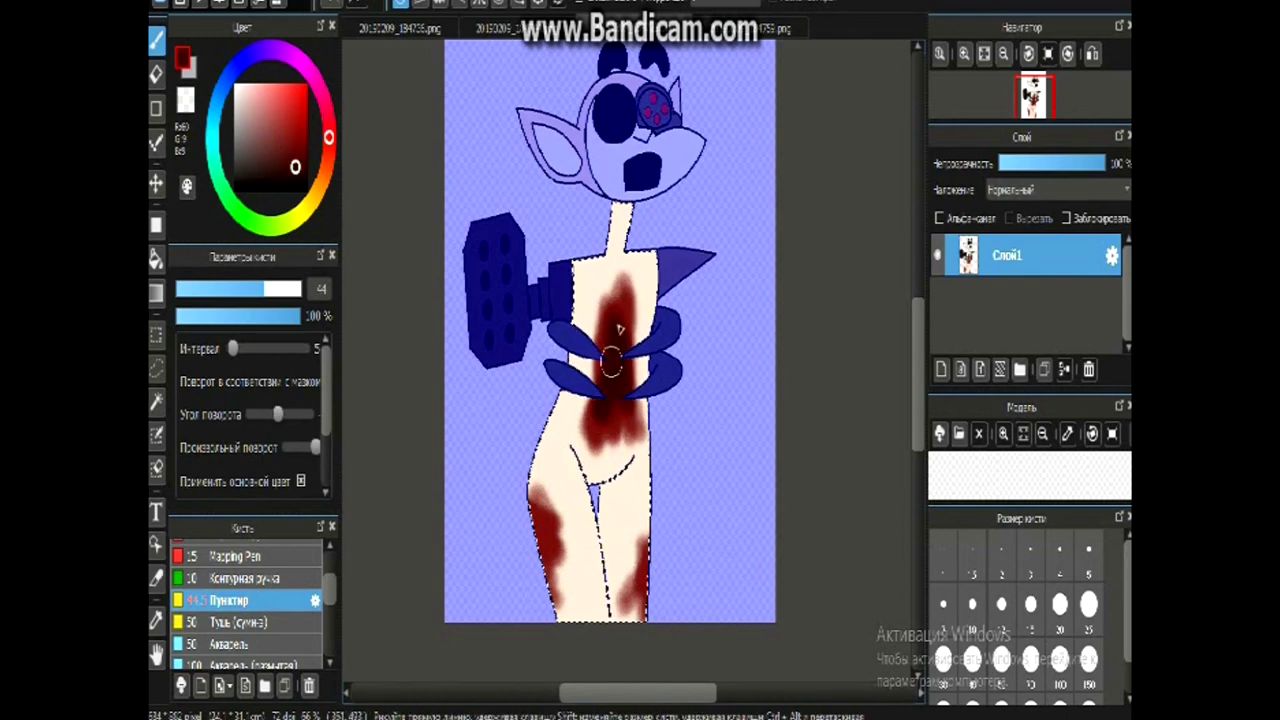
{"action": "scroll", "coordinate": [606, 190], "scroll_direction": "down", "scroll_amount": 1}
{"action": "scroll", "coordinate": [624, 202], "scroll_direction": "up", "scroll_amount": 2}
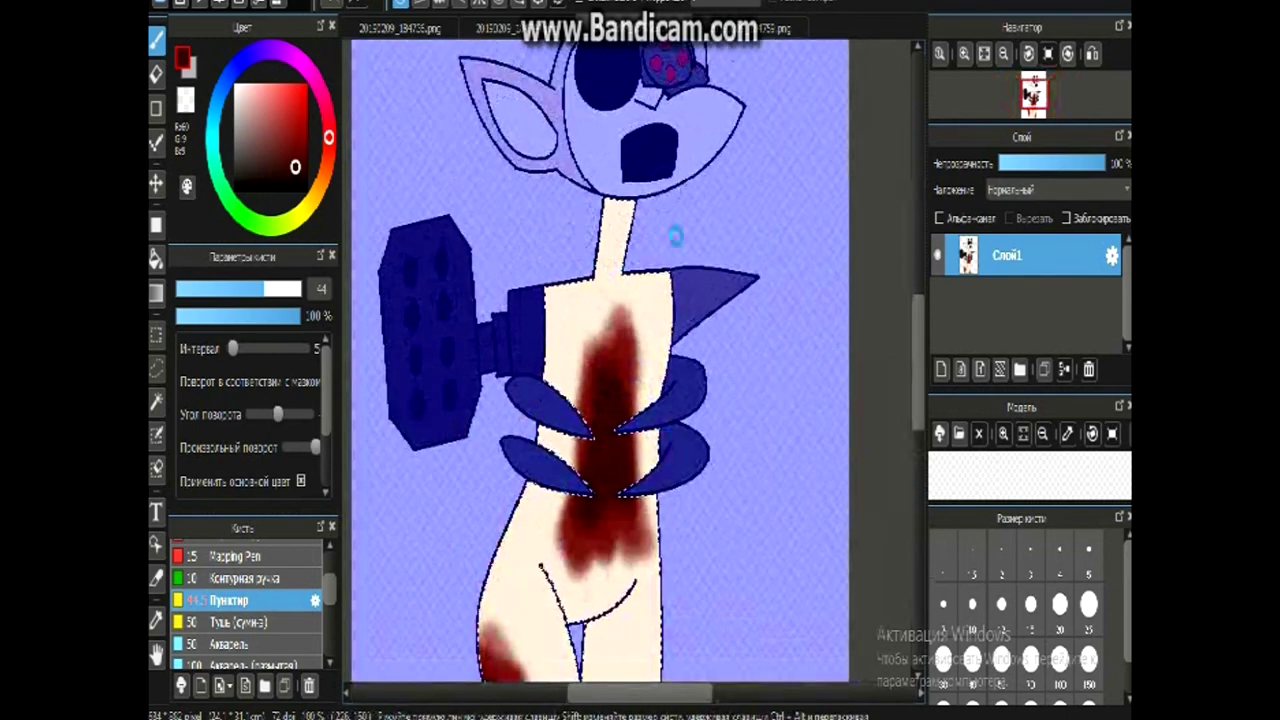
{"action": "scroll", "coordinate": [672, 232], "scroll_direction": "down", "scroll_amount": 3}
Add a new layer beneath the hammer figure, clear the selection and hide the figure's layer.
{"action": "left_click", "coordinate": [158, 404]}
{"action": "left_click", "coordinate": [941, 369]}
{"action": "left_click_drag", "start_coordinate": [1020, 255], "coordinate": [1020, 310]}
{"action": "left_click", "coordinate": [700, 202]}
{"action": "left_click", "coordinate": [375, 1]}
{"action": "left_click", "coordinate": [405, 38]}
{"action": "left_click", "coordinate": [937, 255]}
{"action": "scroll", "coordinate": [745, 233], "scroll_direction": "down", "scroll_amount": 1}
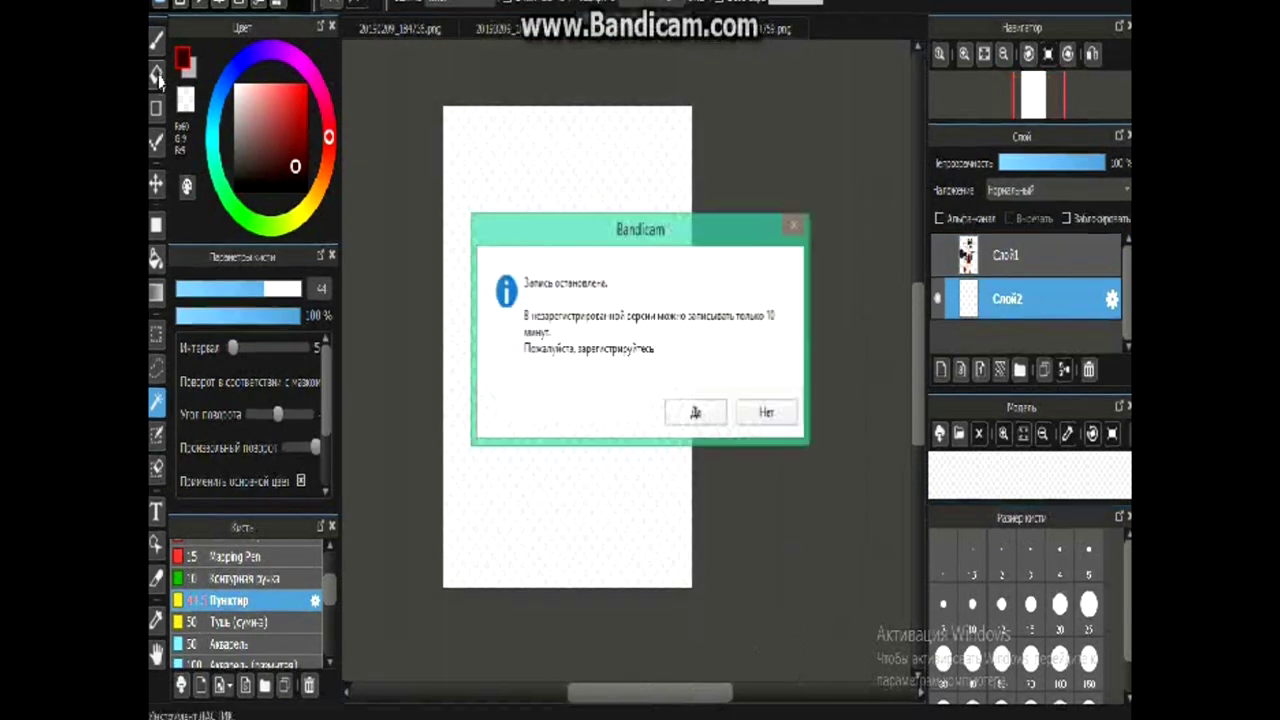
Fill the empty background layer with a near-black blue.
{"action": "left_click", "coordinate": [156, 260]}
{"action": "left_click", "coordinate": [231, 75]}
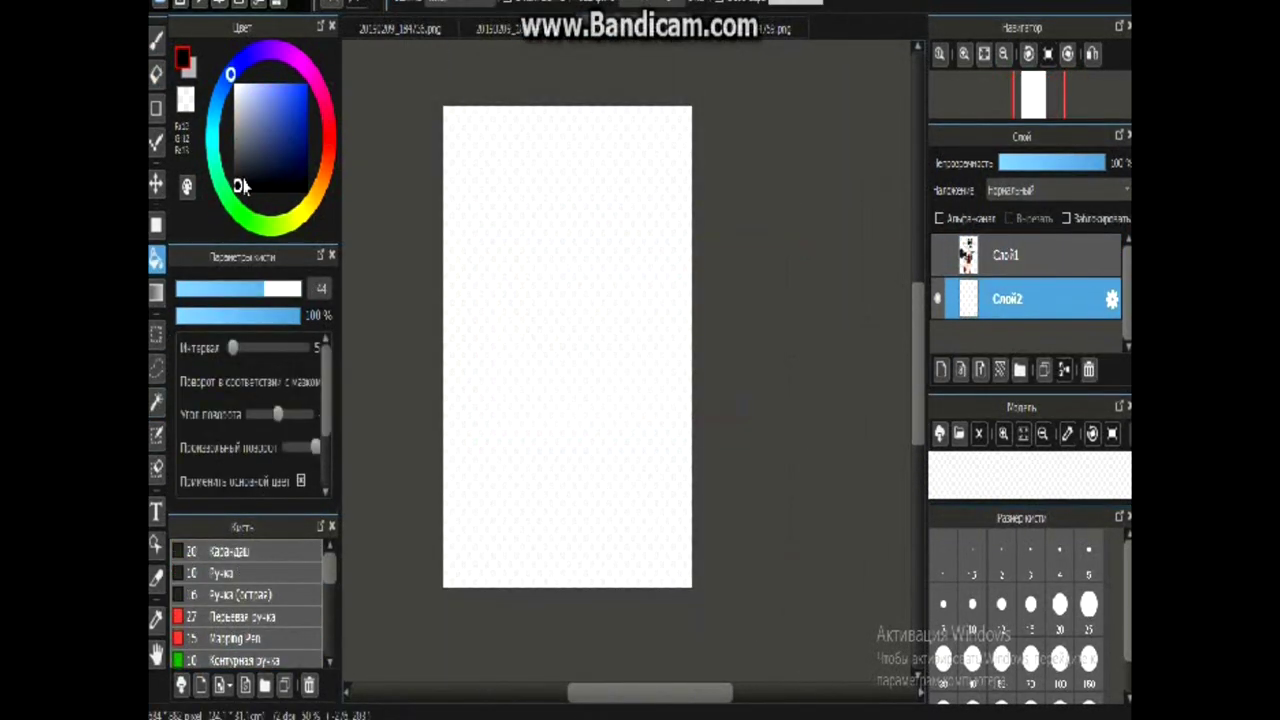
{"action": "left_click", "coordinate": [580, 350]}
Paint broad dark blue strokes over the centre of the background on a new layer with the Пунктир brush at size 115.
{"action": "left_click", "coordinate": [157, 41]}
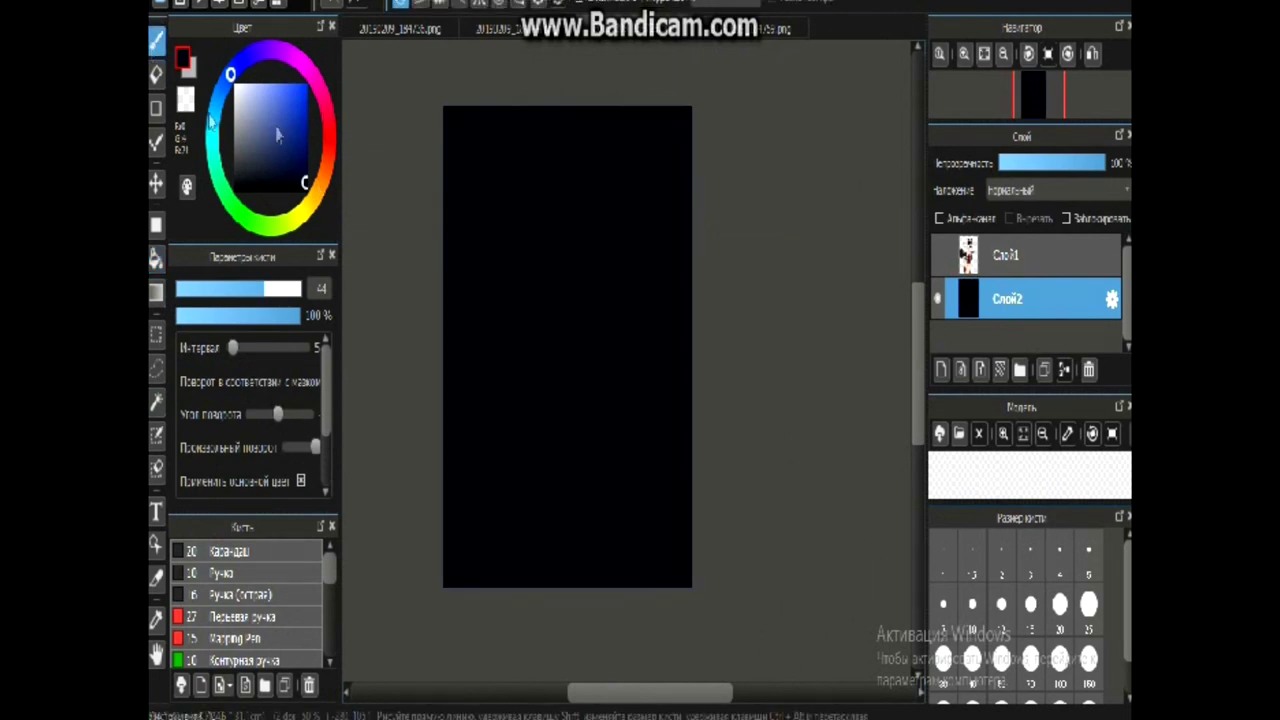
{"action": "scroll", "coordinate": [258, 640], "scroll_direction": "down", "scroll_amount": 1}
{"action": "left_click", "coordinate": [238, 616]}
{"action": "left_click_drag", "start_coordinate": [267, 292], "coordinate": [296, 290]}
{"action": "left_click", "coordinate": [941, 370]}
{"action": "mouse_move", "coordinate": [586, 152]}
{"action": "left_mouse_down"}
{"action": "mouse_move", "coordinate": [520, 318]}
{"action": "mouse_move", "coordinate": [684, 234]}
{"action": "mouse_move", "coordinate": [546, 449]}
{"action": "mouse_move", "coordinate": [580, 366]}
{"action": "mouse_move", "coordinate": [474, 289]}
{"action": "mouse_move", "coordinate": [514, 530]}
{"action": "mouse_move", "coordinate": [682, 244]}
{"action": "left_mouse_up"}
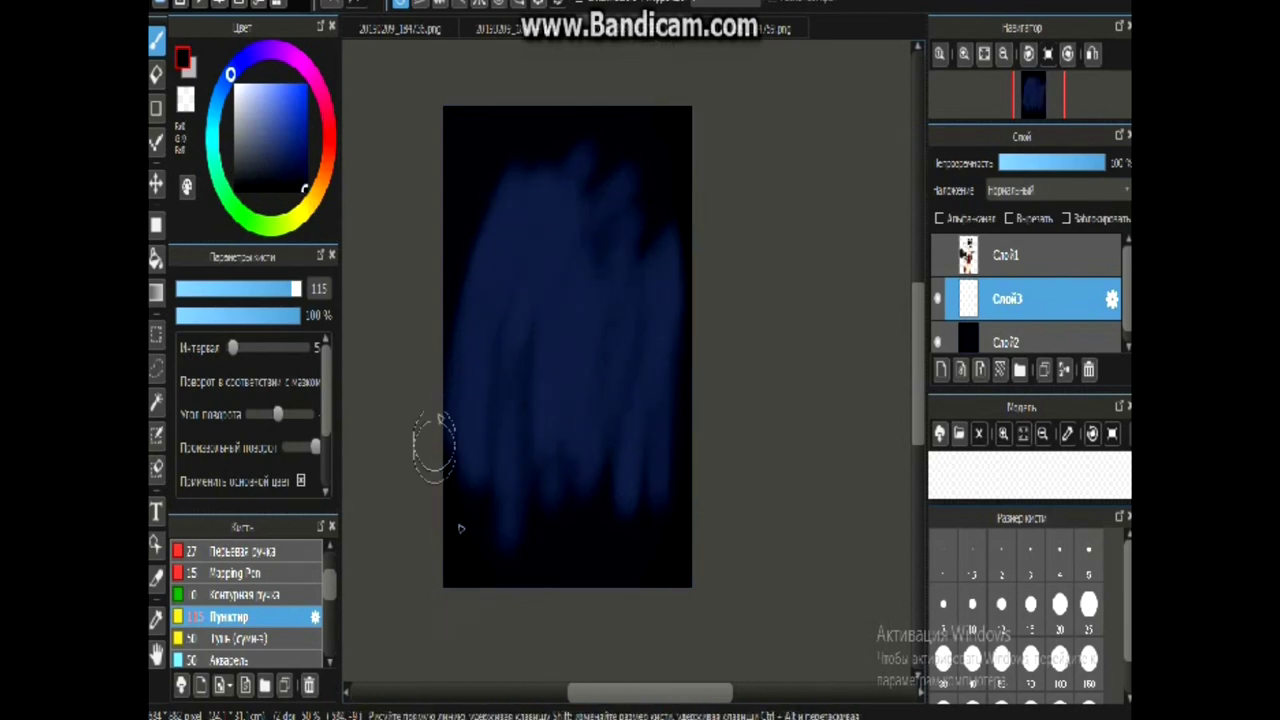
Soften the blue strokes with a Gaussian blur of 11 and show the hammer figure over them.
{"action": "left_click", "coordinate": [326, 1]}
{"action": "left_click", "coordinate": [371, 57]}
{"action": "left_click_drag", "start_coordinate": [575, 361], "coordinate": [600, 368]}
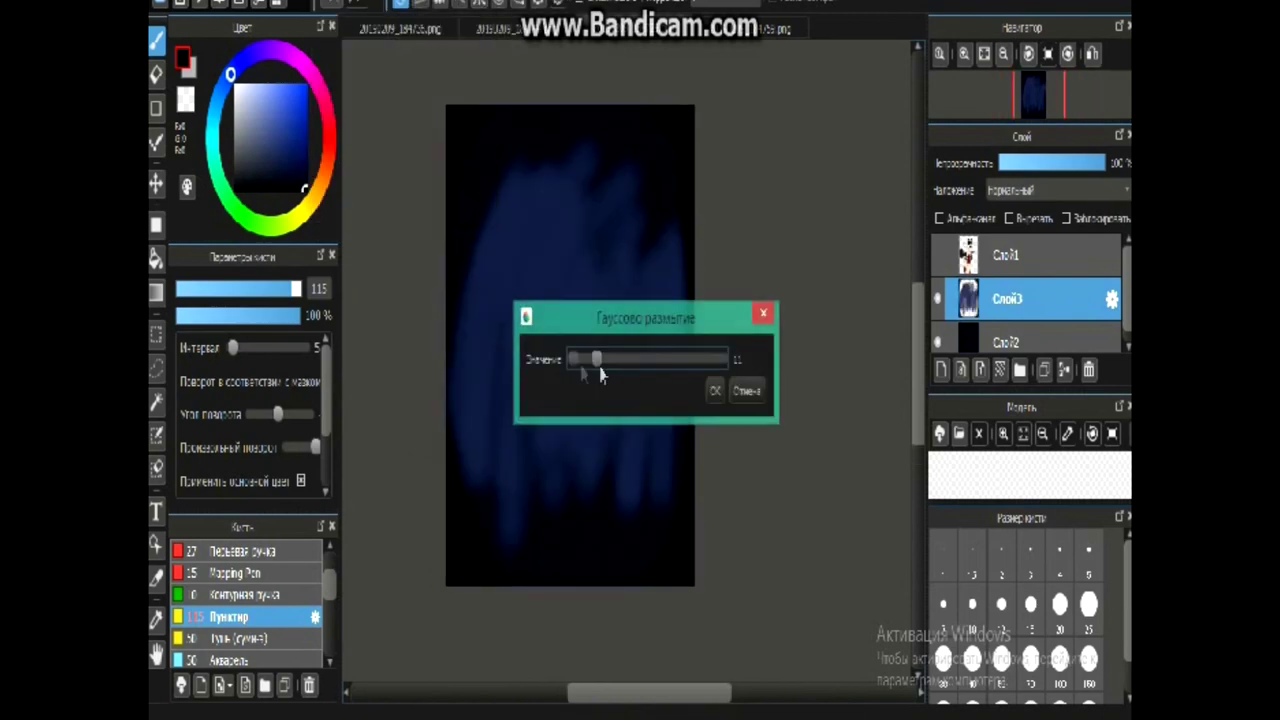
{"action": "left_click", "coordinate": [715, 390]}
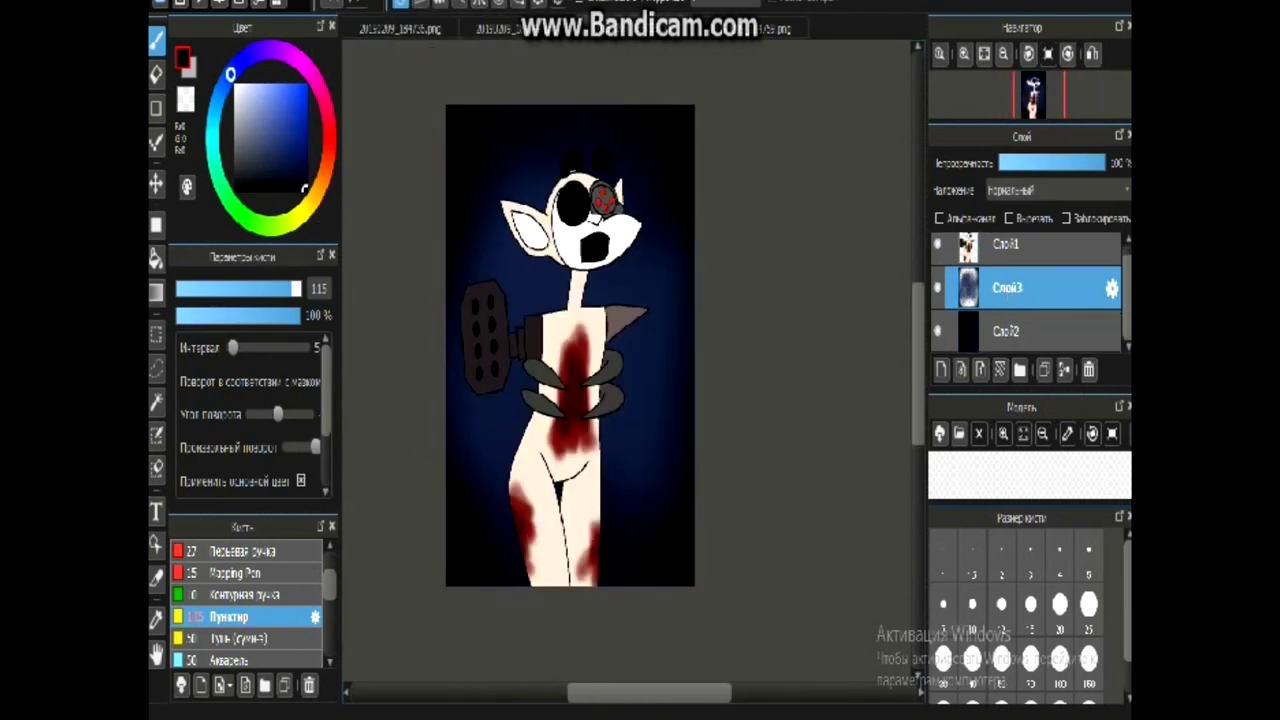
{"action": "key", "text": "ctrl+e"}
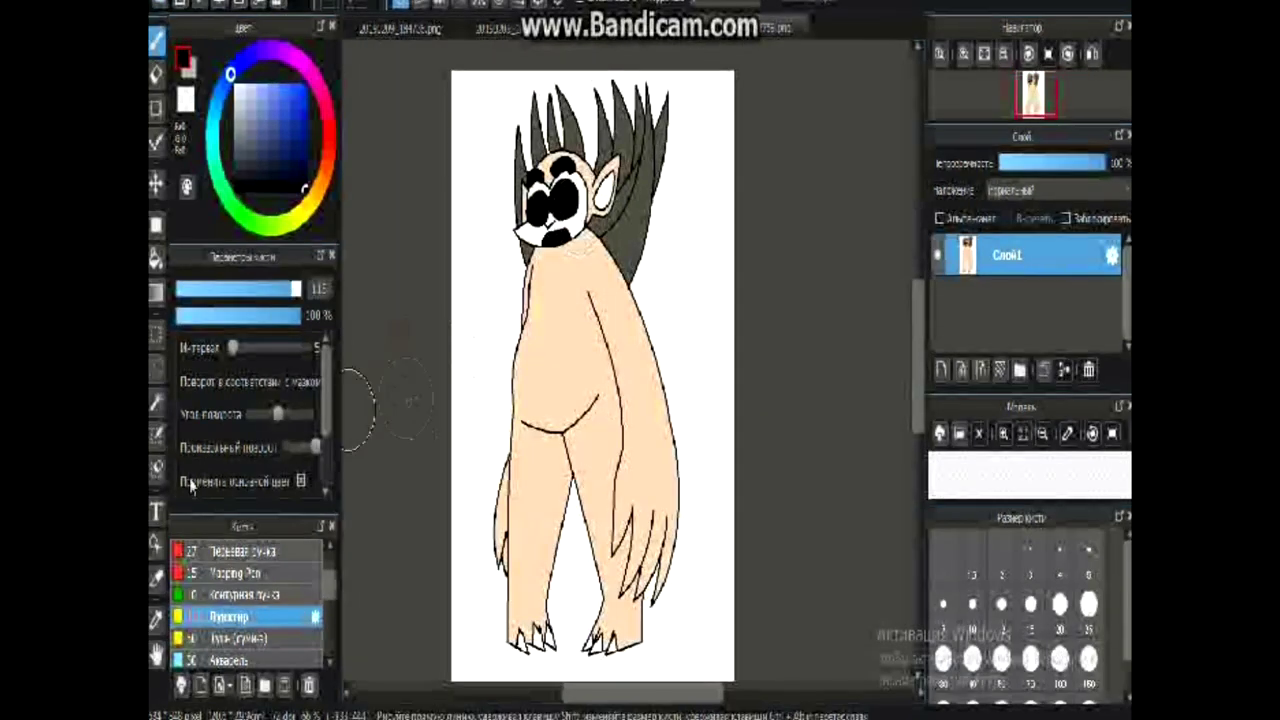
Erase the white background around the long-haired figure in its drawing.
{"action": "left_click", "coordinate": [157, 74]}
{"action": "mouse_move", "coordinate": [444, 157]}
{"action": "left_mouse_down"}
{"action": "mouse_move", "coordinate": [730, 166]}
{"action": "mouse_move", "coordinate": [818, 357]}
{"action": "left_mouse_up"}
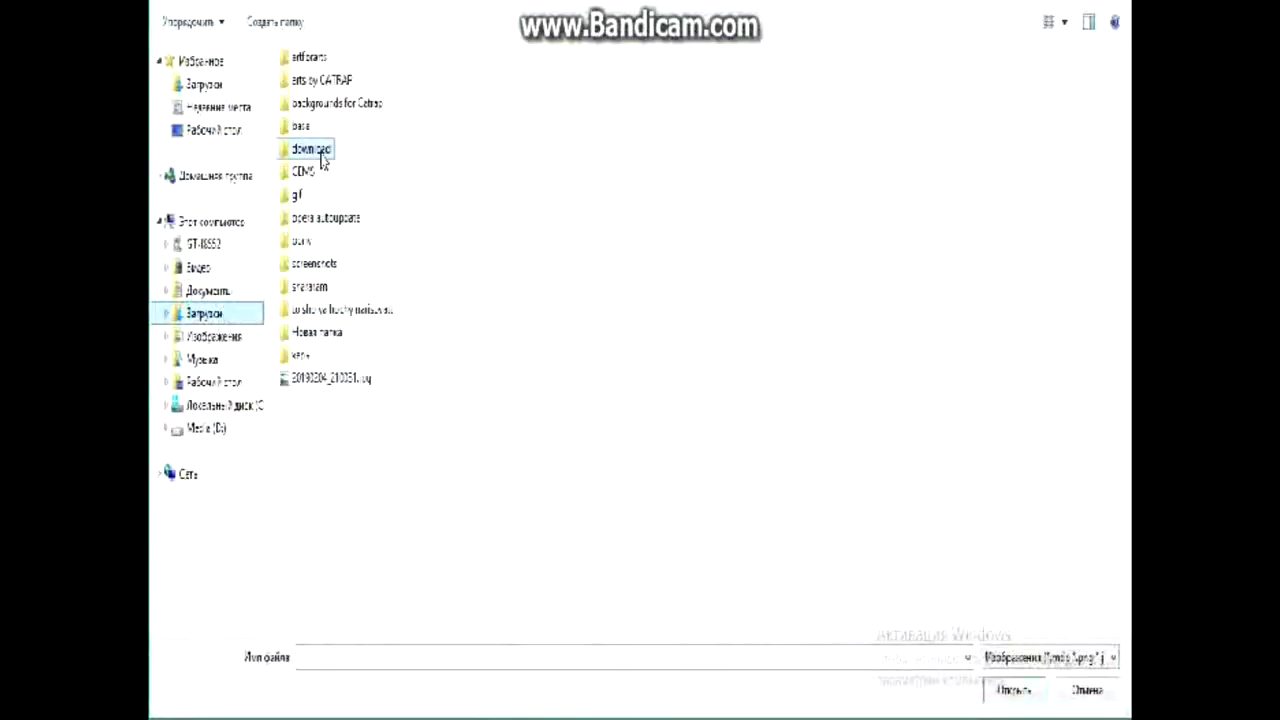
Open the clawed creature's reference picture from the download folder.
{"action": "double_click", "coordinate": [320, 150]}
{"action": "scroll", "coordinate": [1124, 115], "scroll_direction": "down", "scroll_amount": 1}
{"action": "scroll", "coordinate": [1124, 115], "scroll_direction": "down", "scroll_amount": 10}
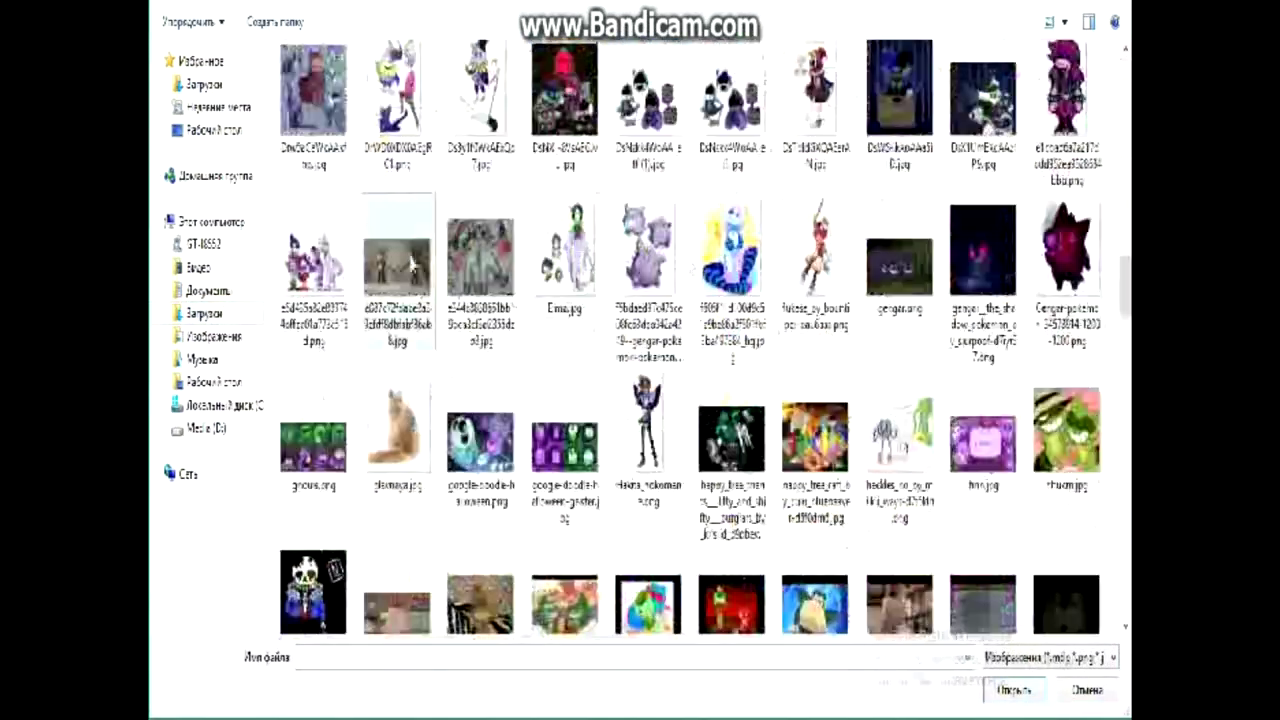
{"action": "double_click", "coordinate": [411, 262]}
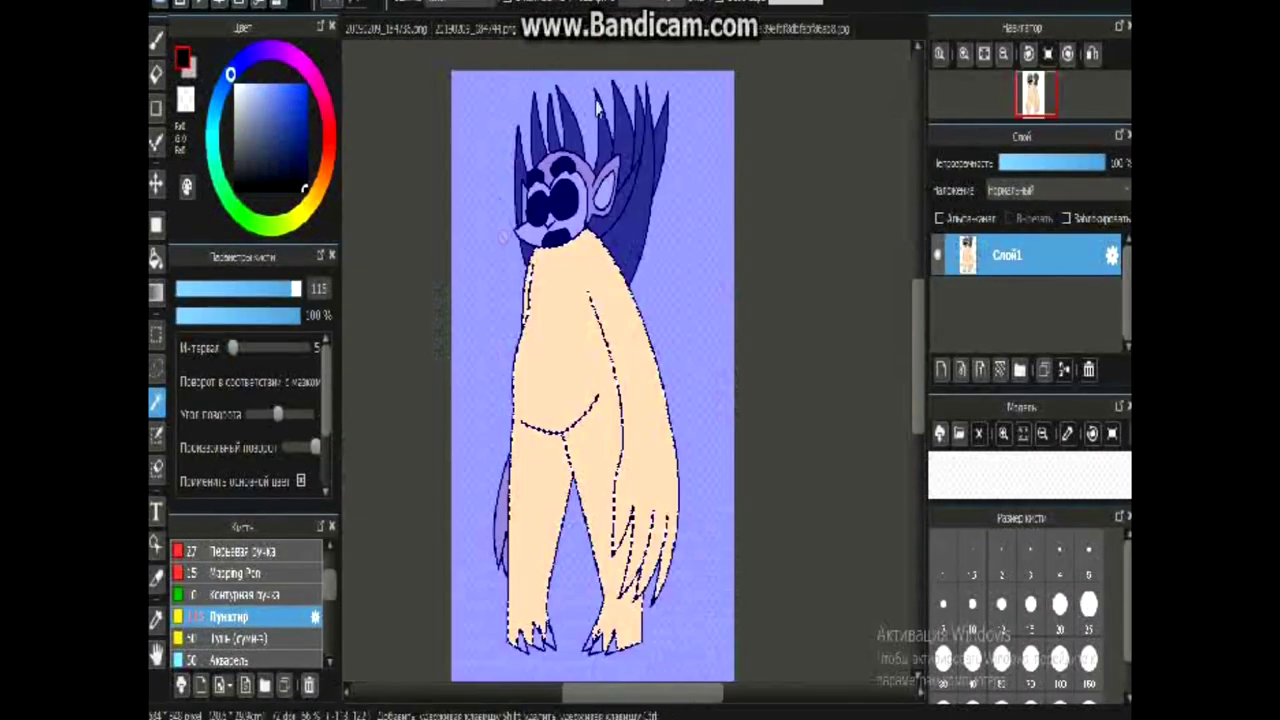
On a new layer, paint dark red shading along the long-haired figure's clawed arm with the Пунктир brush at size 115.
{"action": "scroll", "coordinate": [597, 108], "scroll_direction": "down", "scroll_amount": 3}
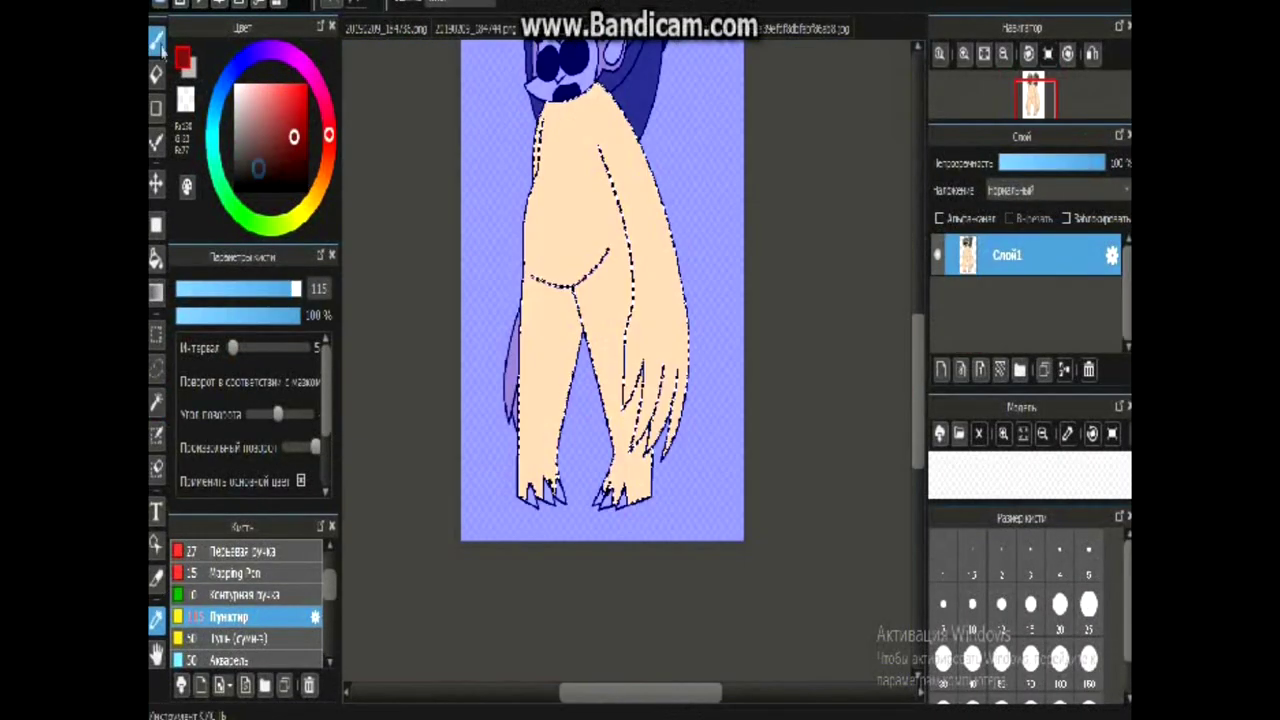
{"action": "left_click", "coordinate": [160, 48]}
{"action": "scroll", "coordinate": [606, 355], "scroll_direction": "up", "scroll_amount": 2}
{"action": "left_click", "coordinate": [941, 370]}
{"action": "left_click_drag", "start_coordinate": [580, 380], "coordinate": [575, 467]}
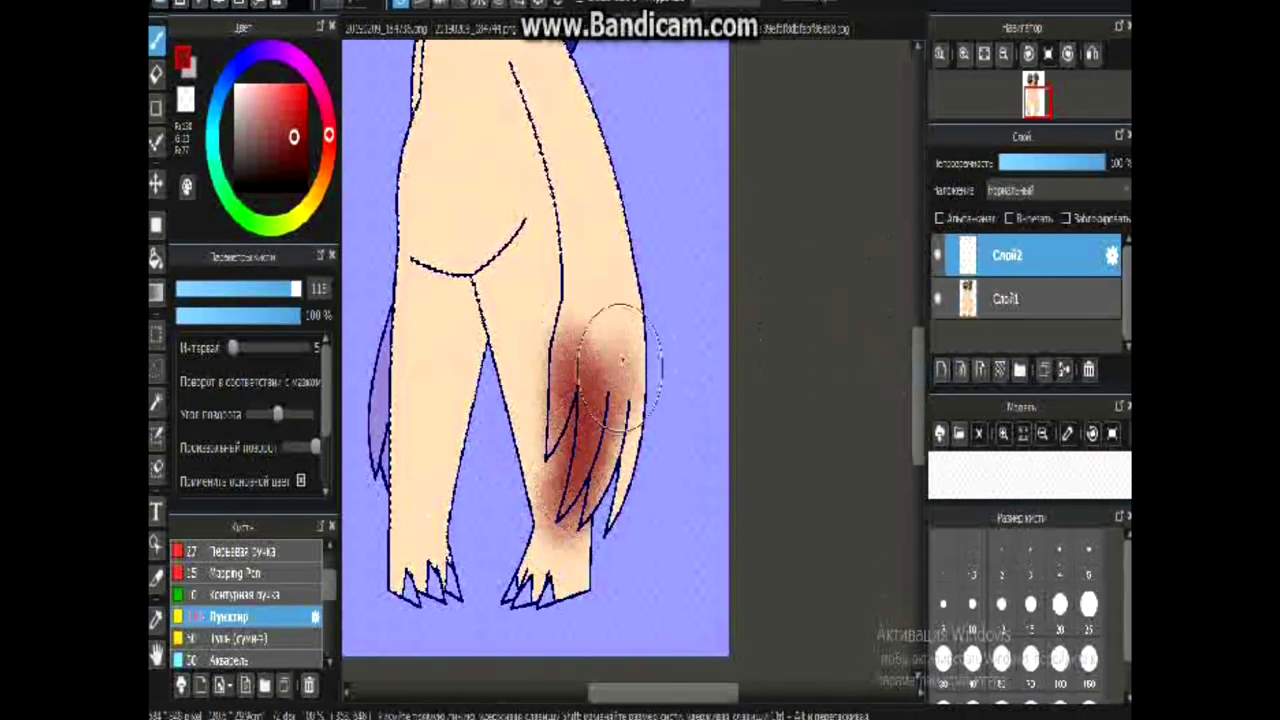
{"action": "scroll", "coordinate": [575, 510], "scroll_direction": "down", "scroll_amount": 3}
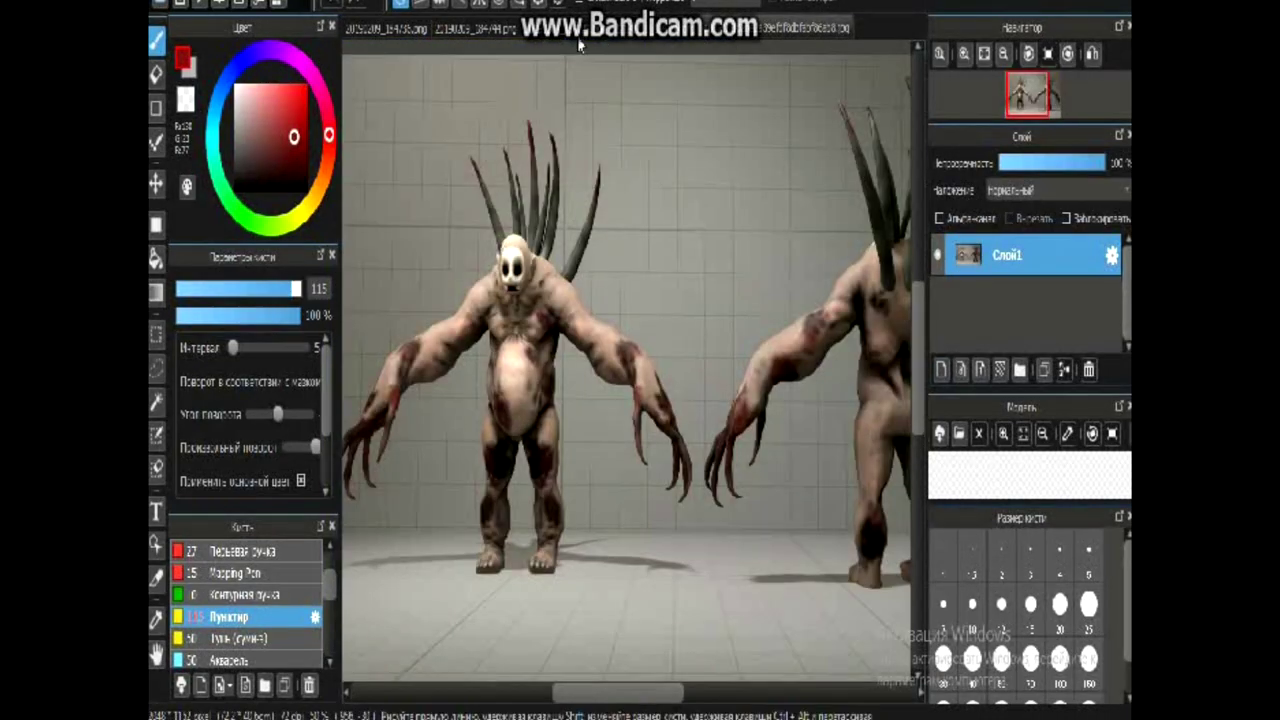
{"action": "key", "text": "ctrl+d"}
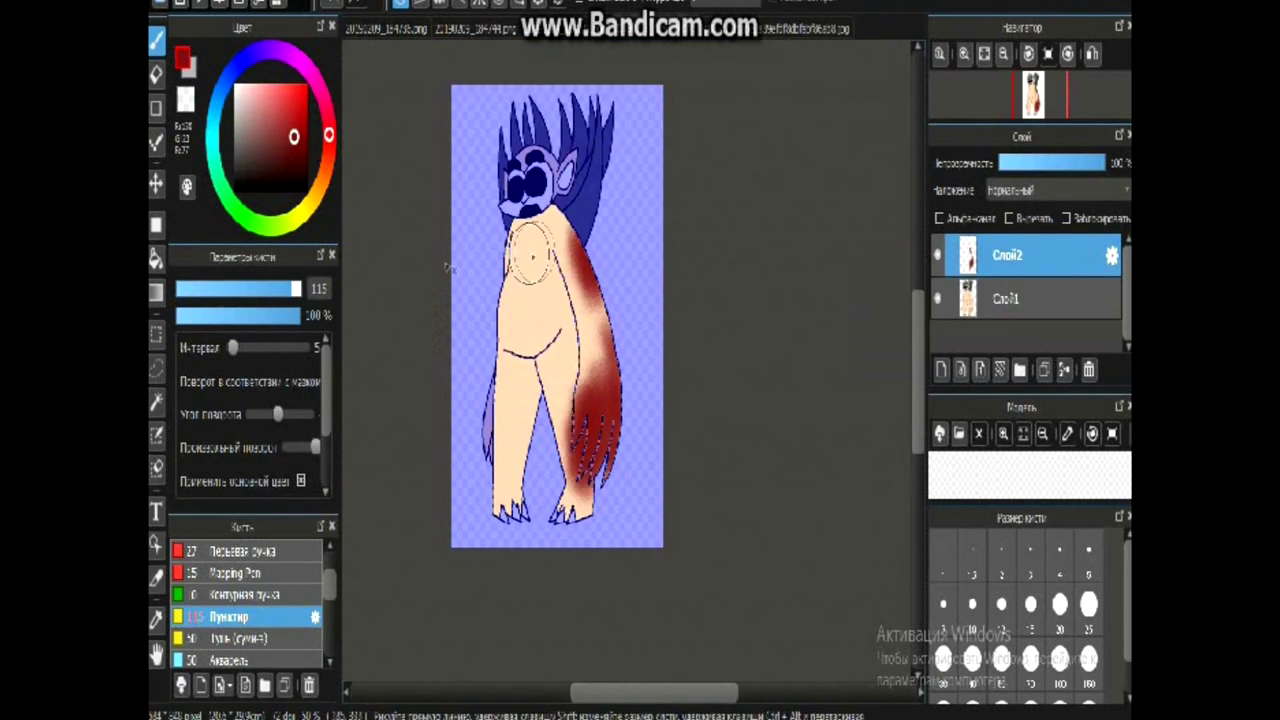
Paint dark red patches on the chest, the sides of the belly and the thigh with the brush at size 38.
{"action": "scroll", "coordinate": [531, 260], "scroll_direction": "up", "scroll_amount": 3}
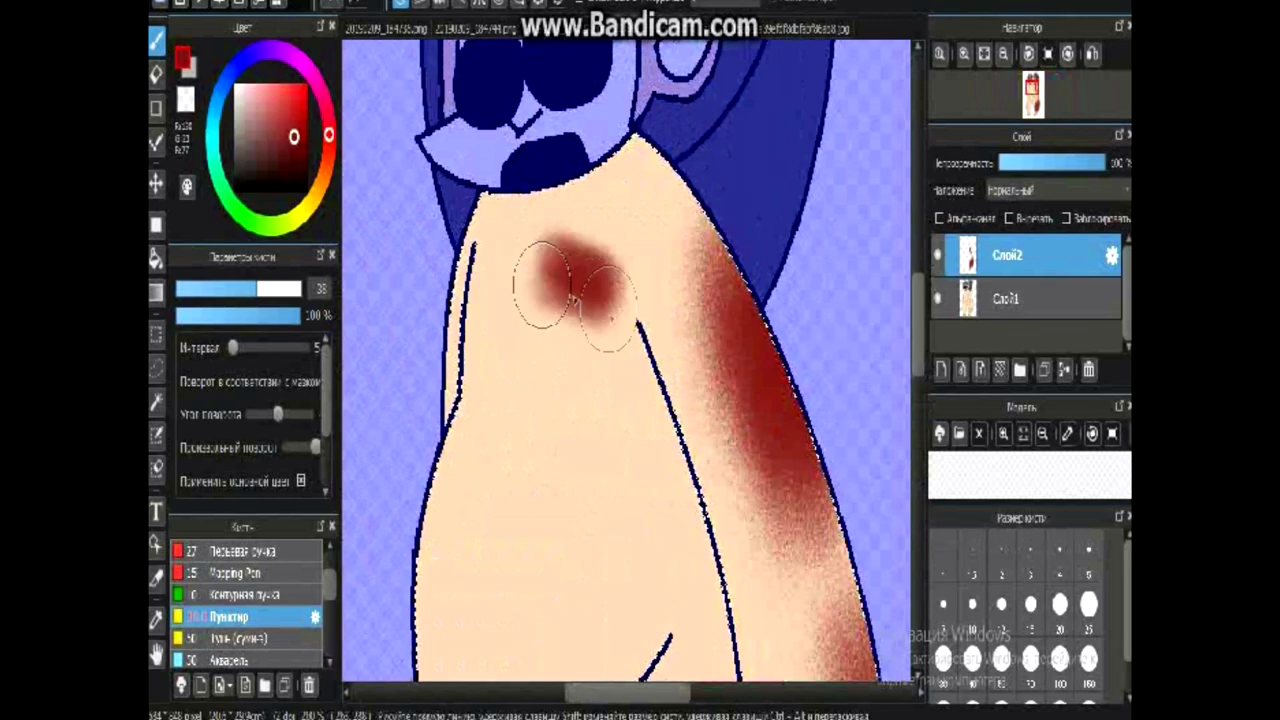
{"action": "scroll", "coordinate": [598, 390], "scroll_direction": "down", "scroll_amount": 2}
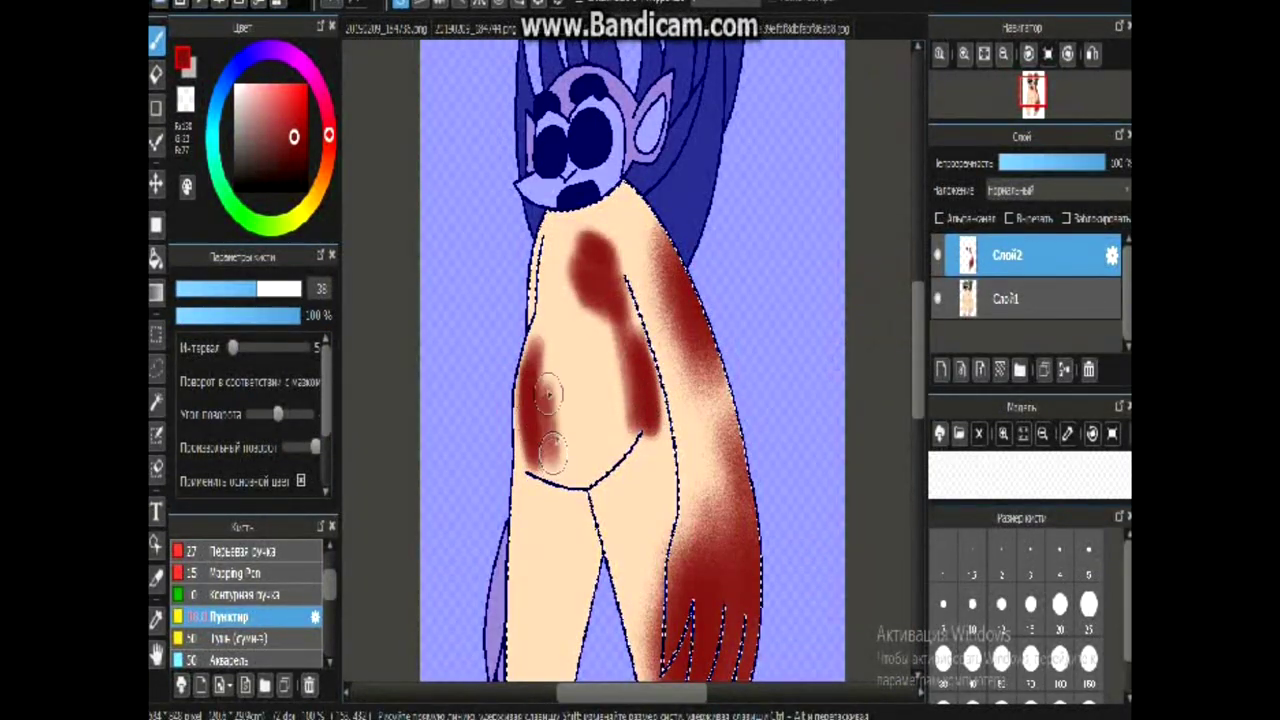
{"action": "scroll", "coordinate": [553, 455], "scroll_direction": "down", "scroll_amount": 1}
{"action": "scroll", "coordinate": [563, 386], "scroll_direction": "up", "scroll_amount": 4}
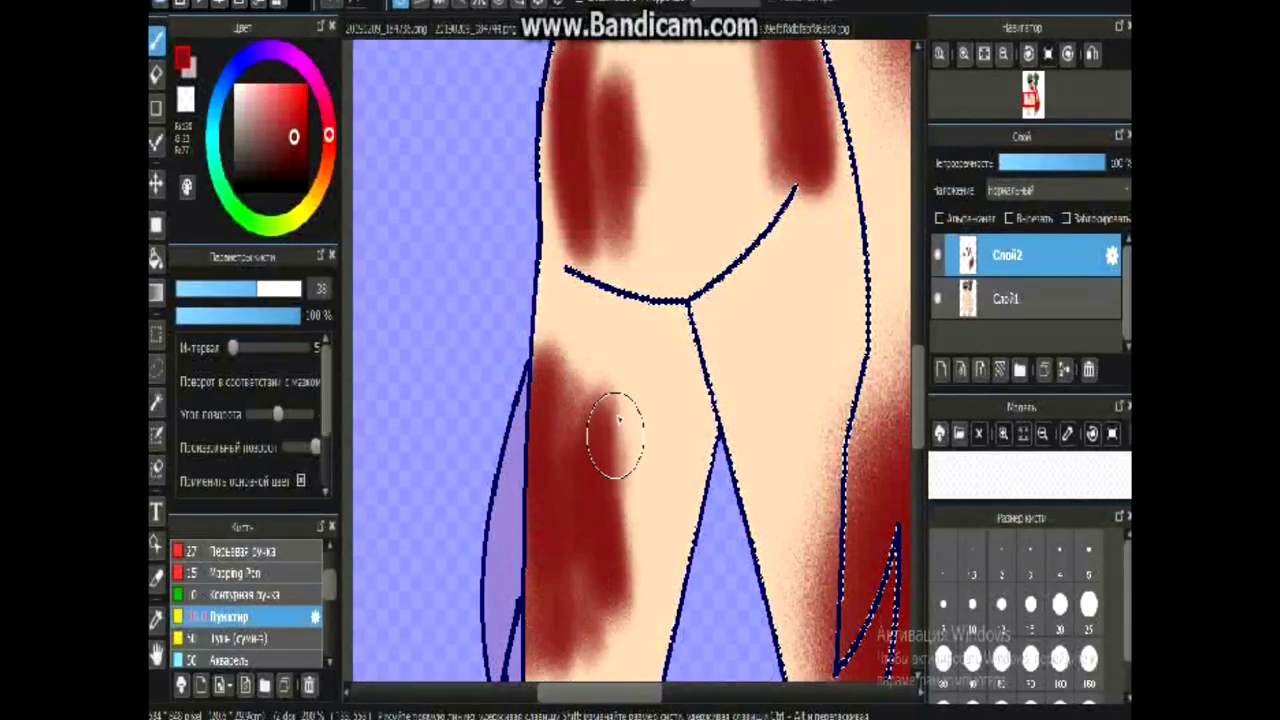
{"action": "scroll", "coordinate": [615, 433], "scroll_direction": "down", "scroll_amount": 2}
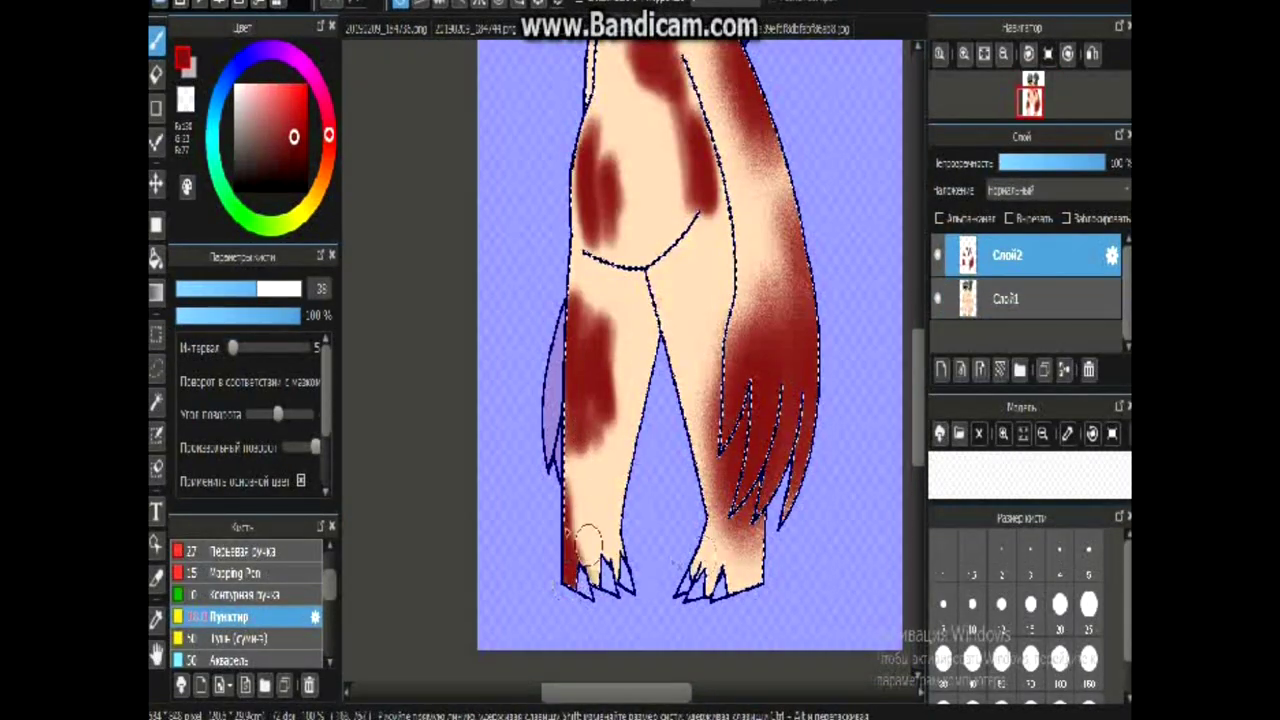
Redo the lower leg's shading as a thin red strip along its outer edge.
{"action": "left_click", "coordinate": [332, 4]}
{"action": "left_click_drag", "start_coordinate": [551, 470], "coordinate": [552, 580]}
{"action": "scroll", "coordinate": [523, 240], "scroll_direction": "down", "scroll_amount": 3}
{"action": "scroll", "coordinate": [546, 255], "scroll_direction": "up", "scroll_amount": 3}
{"action": "scroll", "coordinate": [658, 300], "scroll_direction": "down", "scroll_amount": 1}
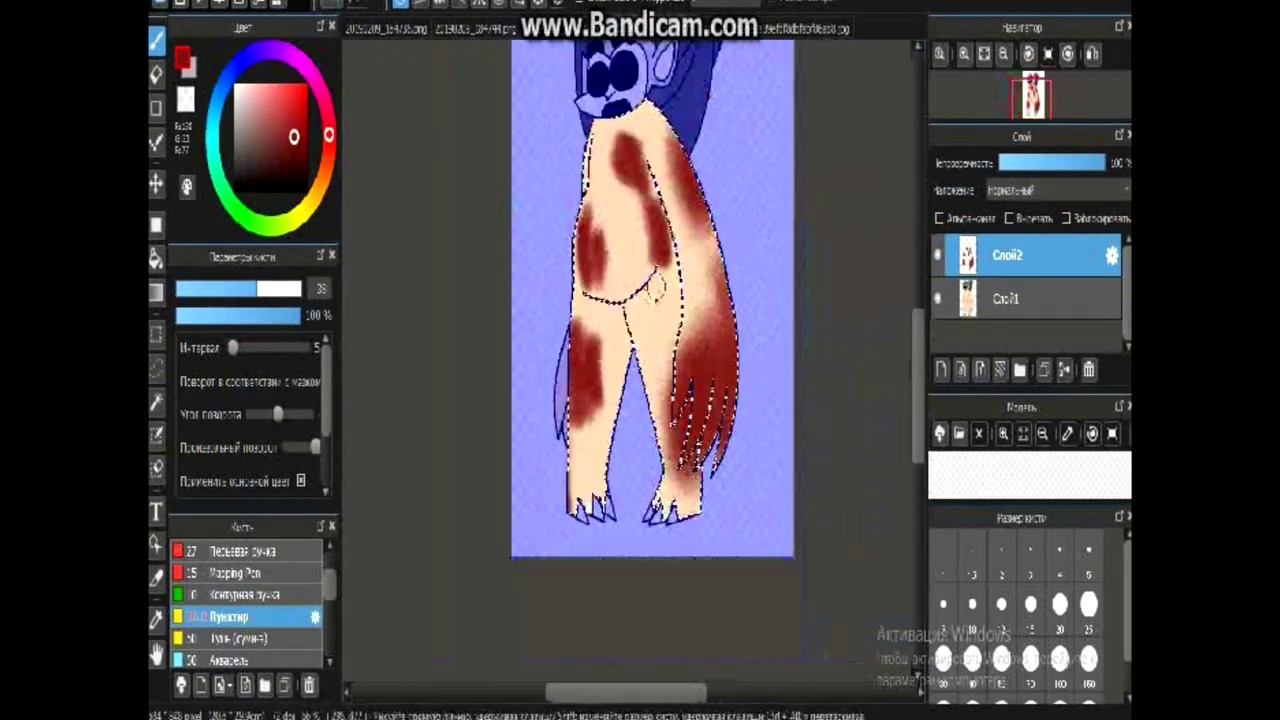
Darken the clawed hand on a new layer with a deep red brush at size 124.
{"action": "scroll", "coordinate": [652, 380], "scroll_direction": "up", "scroll_amount": 1}
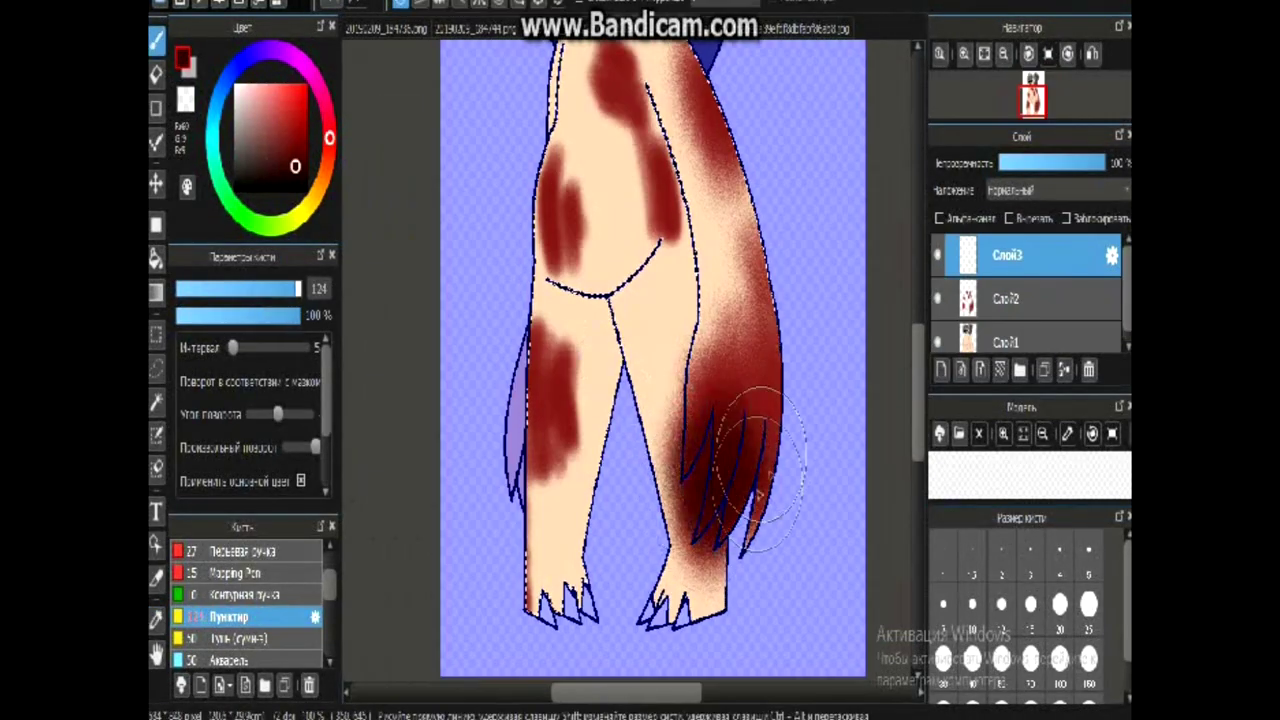
{"action": "left_click_drag", "start_coordinate": [760, 470], "coordinate": [768, 400]}
{"action": "scroll", "coordinate": [580, 405], "scroll_direction": "down", "scroll_amount": 1}
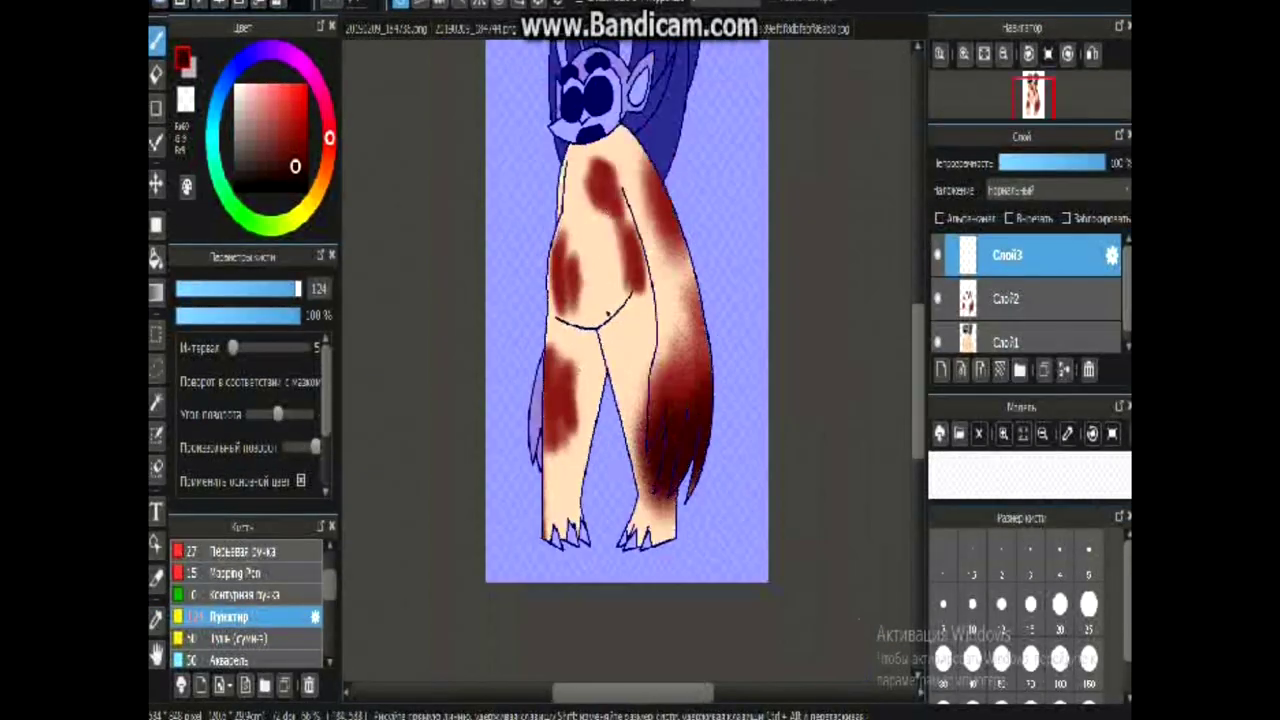
{"action": "scroll", "coordinate": [592, 270], "scroll_direction": "up", "scroll_amount": 1}
Deepen the centres of the red patches on the upper arm, torso and thigh with the brush at size 38.
{"action": "left_click", "coordinate": [256, 289]}
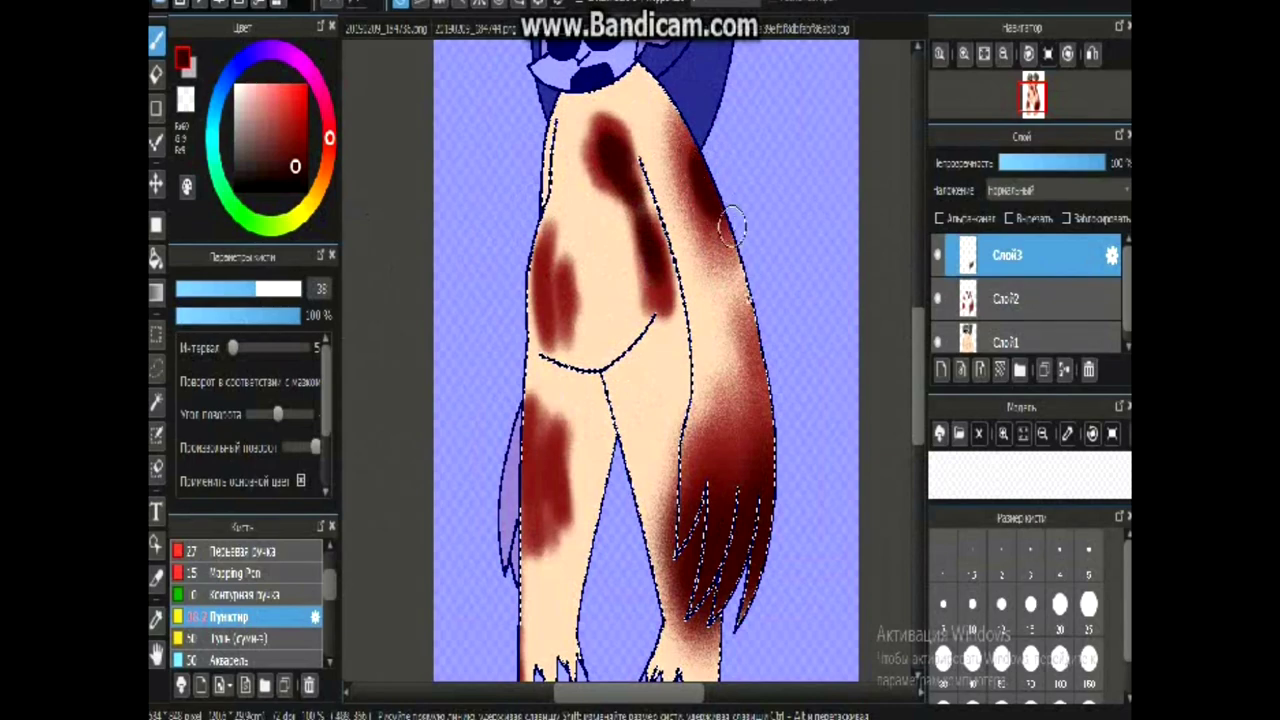
{"action": "scroll", "coordinate": [640, 310], "scroll_direction": "down", "scroll_amount": 1}
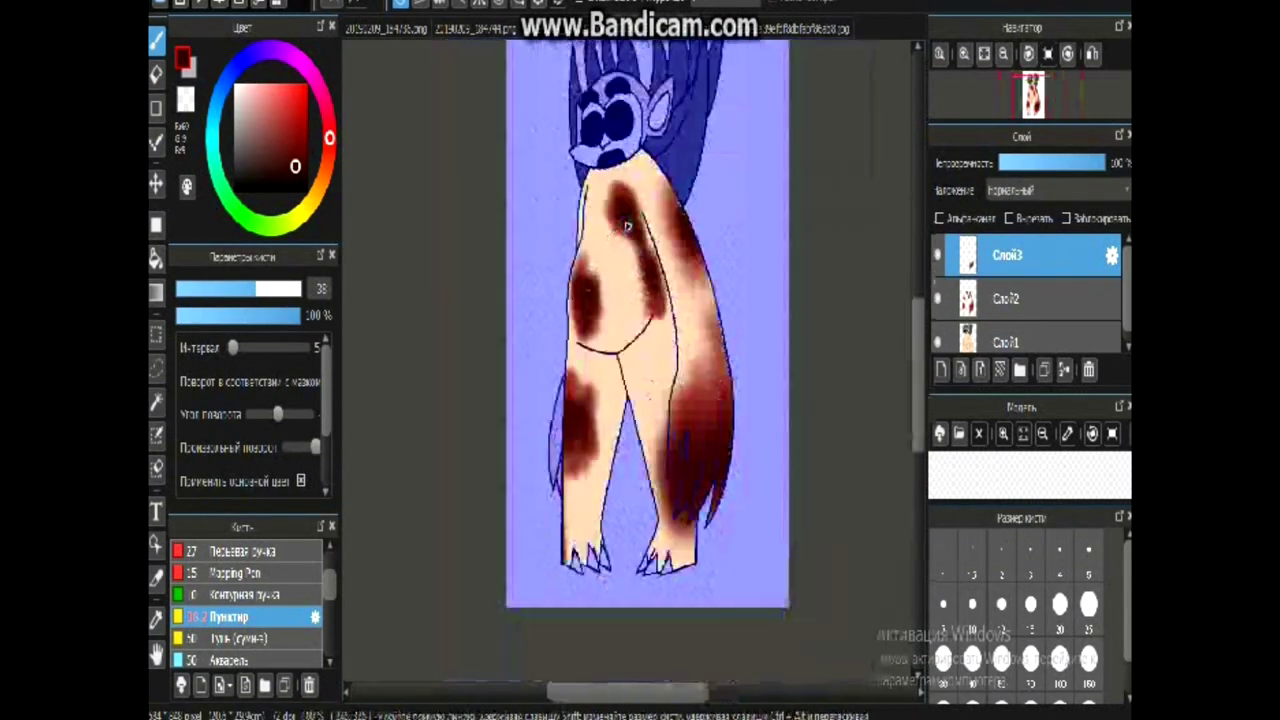
{"action": "scroll", "coordinate": [600, 350], "scroll_direction": "up", "scroll_amount": 3}
Shade the fingers of the clawed hand with a dark greyish brown.
{"action": "left_click", "coordinate": [252, 171]}
{"action": "left_click_drag", "start_coordinate": [252, 171], "coordinate": [259, 170]}
{"action": "left_click_drag", "start_coordinate": [566, 440], "coordinate": [583, 401]}
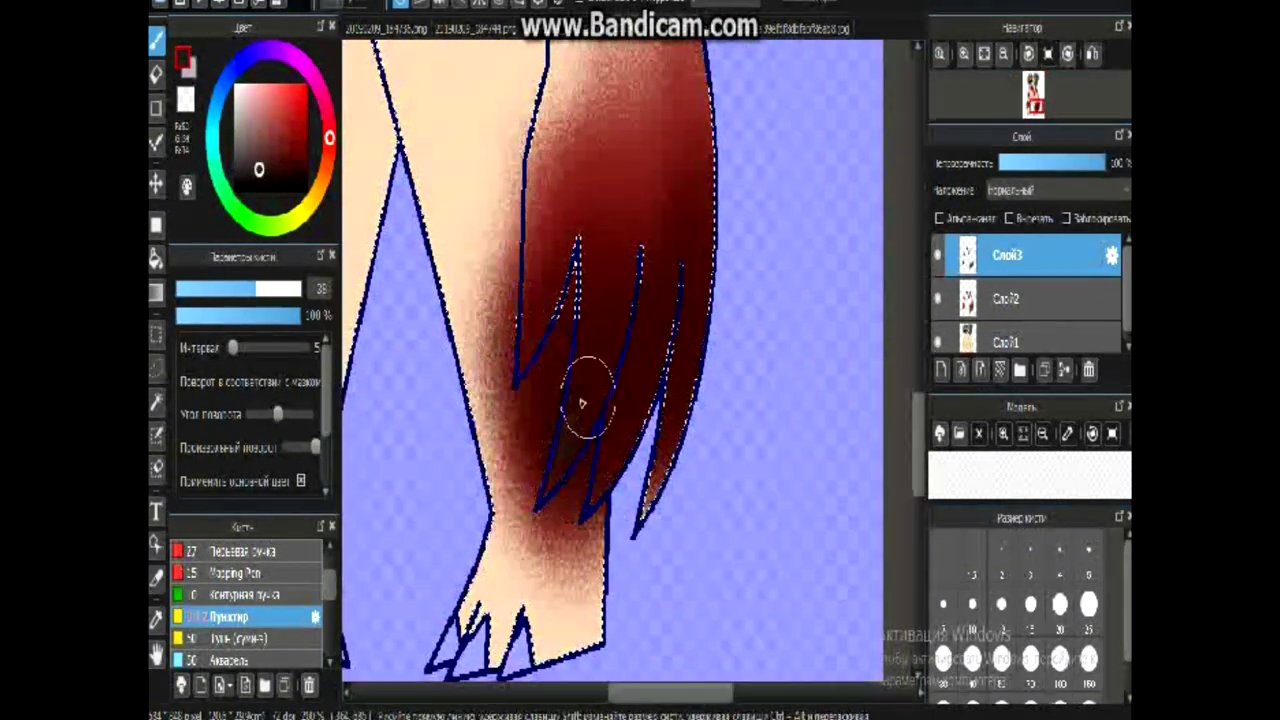
Touch up the dark shading on the clawed fingers using the eraser at size 19.
{"action": "left_click", "coordinate": [156, 73]}
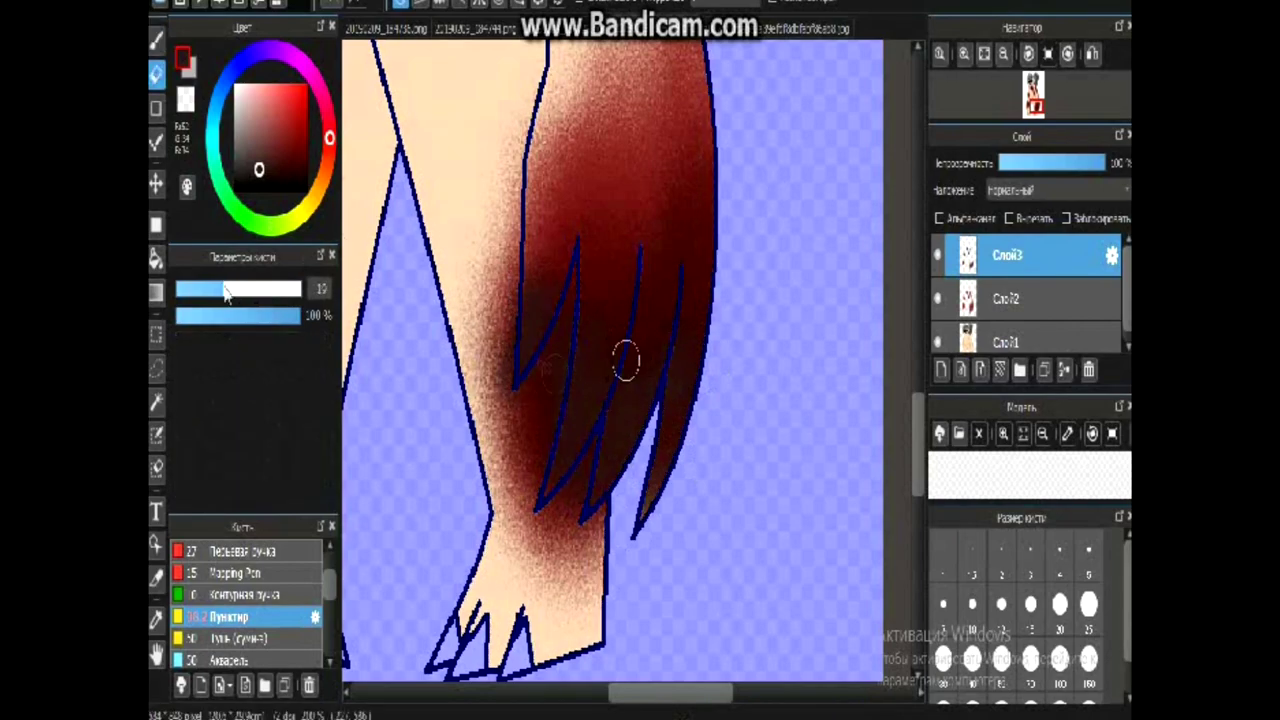
{"action": "scroll", "coordinate": [510, 280], "scroll_direction": "up", "scroll_amount": 1}
{"action": "scroll", "coordinate": [597, 312], "scroll_direction": "down", "scroll_amount": 4}
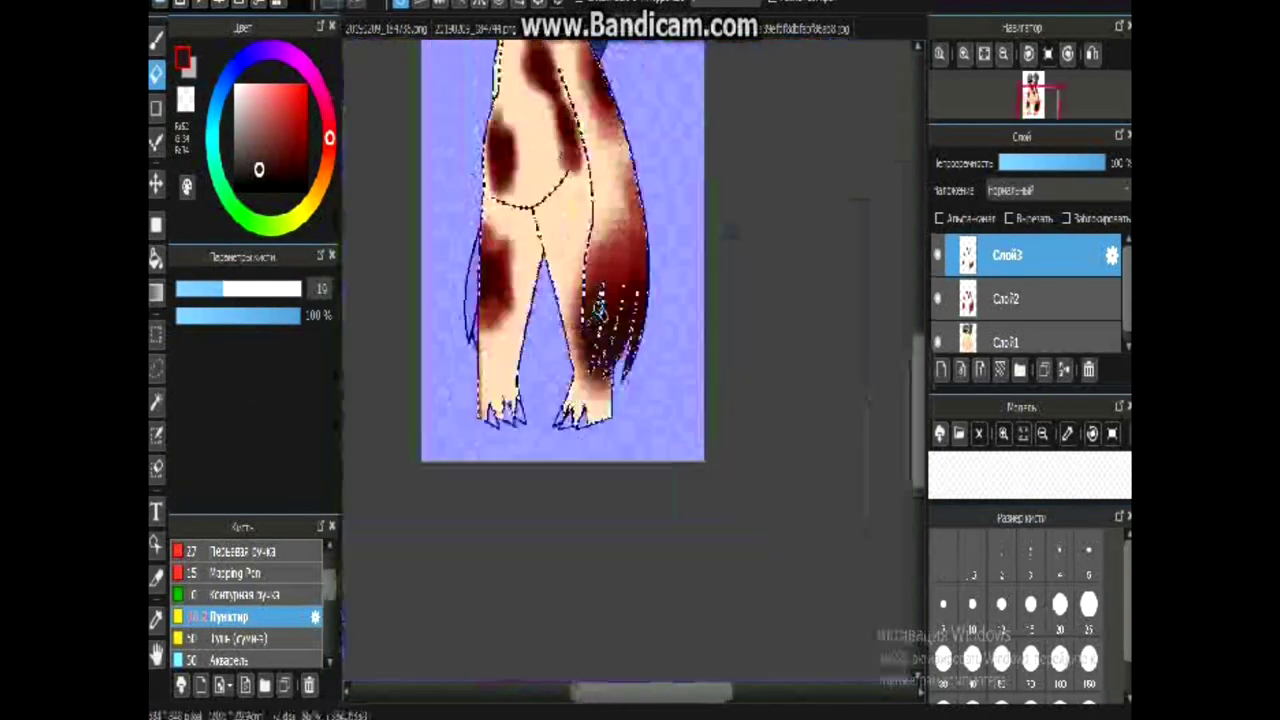
{"action": "left_click_drag", "start_coordinate": [597, 312], "coordinate": [642, 420]}
Select the far hand behind the leg and its small finger and shade both with dark red.
{"action": "scroll", "coordinate": [600, 414], "scroll_direction": "up", "scroll_amount": 1}
{"action": "key", "text": "w"}
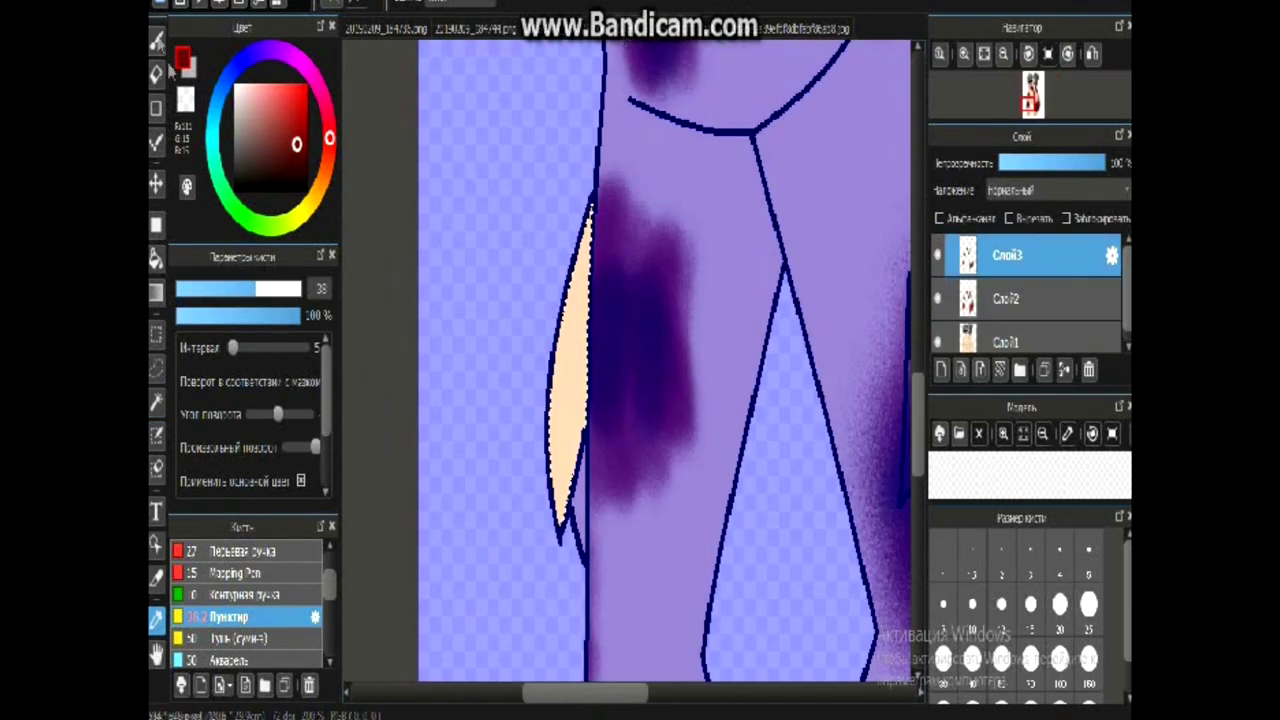
{"action": "mouse_move", "coordinate": [560, 500]}
{"action": "left_mouse_down"}
{"action": "mouse_move", "coordinate": [578, 128]}
{"action": "mouse_move", "coordinate": [591, 194]}
{"action": "mouse_move", "coordinate": [547, 427]}
{"action": "mouse_move", "coordinate": [575, 318]}
{"action": "left_mouse_up"}
{"action": "left_click", "coordinate": [157, 401]}
{"action": "left_click", "coordinate": [580, 505]}
{"action": "left_click", "coordinate": [157, 41]}
{"action": "mouse_move", "coordinate": [579, 505]}
{"action": "left_mouse_down"}
{"action": "mouse_move", "coordinate": [576, 449]}
{"action": "mouse_move", "coordinate": [582, 530]}
{"action": "left_mouse_up"}
Select the outermost spikes of the right-hand hair group one by one and shade each with dark red.
{"action": "scroll", "coordinate": [583, 385], "scroll_direction": "down", "scroll_amount": 2}
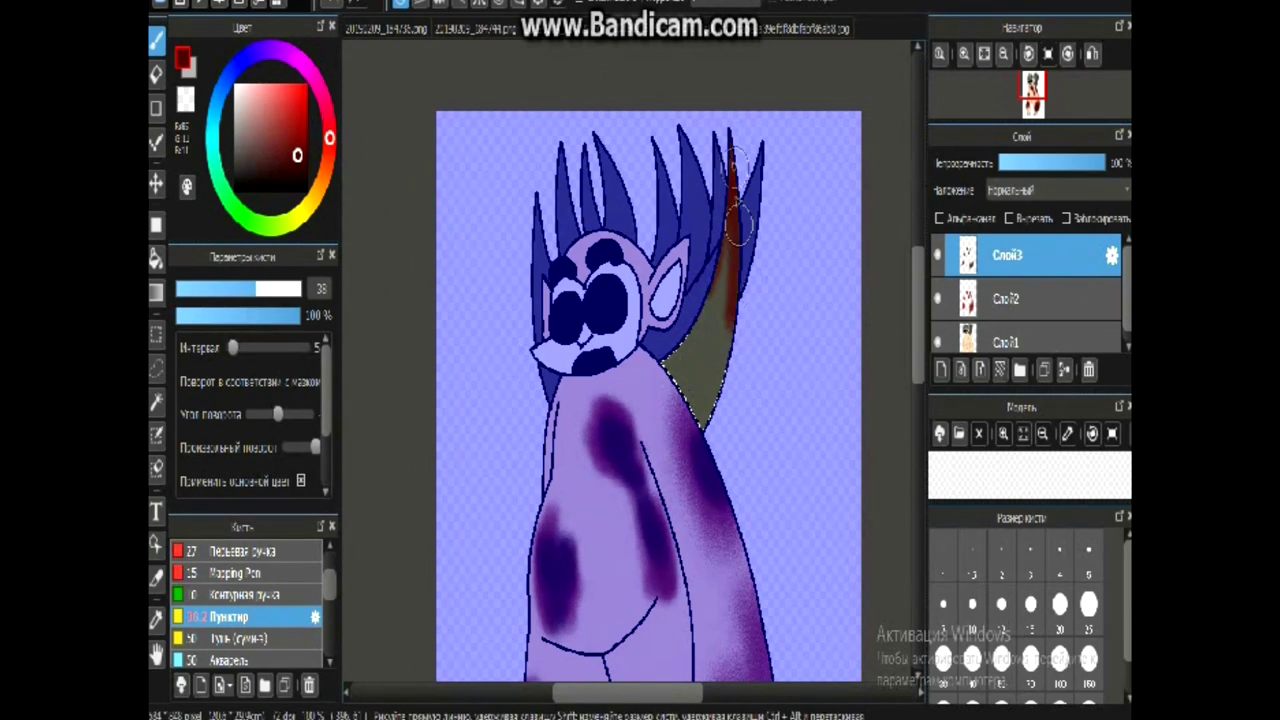
{"action": "scroll", "coordinate": [702, 214], "scroll_direction": "up", "scroll_amount": 1}
{"action": "left_click", "coordinate": [156, 402]}
{"action": "left_click", "coordinate": [771, 223]}
{"action": "left_click", "coordinate": [156, 40]}
{"action": "mouse_move", "coordinate": [772, 290]}
{"action": "left_mouse_down"}
{"action": "mouse_move", "coordinate": [803, 166]}
{"action": "mouse_move", "coordinate": [782, 210]}
{"action": "left_mouse_up"}
{"action": "left_click", "coordinate": [156, 402]}
{"action": "left_click", "coordinate": [728, 200]}
{"action": "left_click", "coordinate": [156, 40]}
{"action": "mouse_move", "coordinate": [716, 292]}
{"action": "left_mouse_down"}
{"action": "mouse_move", "coordinate": [722, 118]}
{"action": "mouse_move", "coordinate": [679, 95]}
{"action": "mouse_move", "coordinate": [704, 270]}
{"action": "mouse_move", "coordinate": [688, 152]}
{"action": "left_mouse_up"}
Select the two inner spikes of the right-hand hair group in turn and shade them with dark red.
{"action": "left_click", "coordinate": [156, 402]}
{"action": "left_click", "coordinate": [683, 219]}
{"action": "key", "text": "b"}
{"action": "key", "text": "w"}
{"action": "left_click", "coordinate": [657, 242]}
{"action": "left_click", "coordinate": [156, 40]}
{"action": "mouse_move", "coordinate": [634, 260]}
{"action": "left_mouse_down"}
{"action": "mouse_move", "coordinate": [646, 208]}
{"action": "mouse_move", "coordinate": [652, 235]}
{"action": "left_mouse_up"}
Select the two inner spikes of the left-hand hair group in turn and shade them with dark red.
{"action": "left_click", "coordinate": [156, 402]}
{"action": "left_click", "coordinate": [592, 228]}
{"action": "left_click", "coordinate": [156, 40]}
{"action": "mouse_move", "coordinate": [548, 118]}
{"action": "left_mouse_down"}
{"action": "mouse_move", "coordinate": [543, 74]}
{"action": "mouse_move", "coordinate": [560, 125]}
{"action": "left_mouse_up"}
{"action": "left_click", "coordinate": [156, 402]}
{"action": "left_click", "coordinate": [531, 223]}
{"action": "left_click", "coordinate": [156, 40]}
Select the two outermost spikes of the left-hand hair group in turn and shade them with dark red.
{"action": "left_click", "coordinate": [157, 404]}
{"action": "left_click", "coordinate": [500, 232]}
{"action": "left_click", "coordinate": [156, 40]}
{"action": "mouse_move", "coordinate": [497, 262]}
{"action": "left_mouse_down"}
{"action": "mouse_move", "coordinate": [481, 130]}
{"action": "mouse_move", "coordinate": [501, 240]}
{"action": "left_mouse_up"}
{"action": "left_click", "coordinate": [156, 402]}
{"action": "left_click", "coordinate": [456, 298]}
{"action": "left_click", "coordinate": [156, 40]}
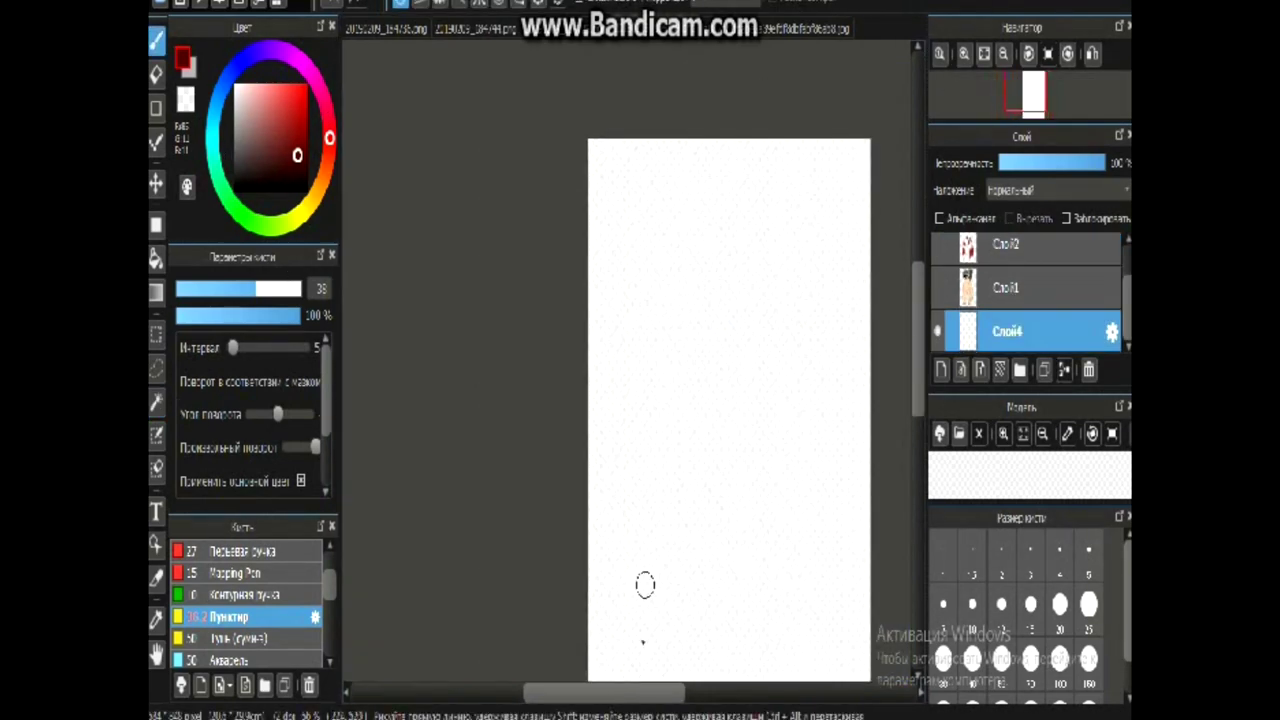
Fill the empty bottom layer Слой4 with a very dark, almost black blue.
{"action": "scroll", "coordinate": [643, 583], "scroll_direction": "down", "scroll_amount": 3}
{"action": "left_click", "coordinate": [157, 257]}
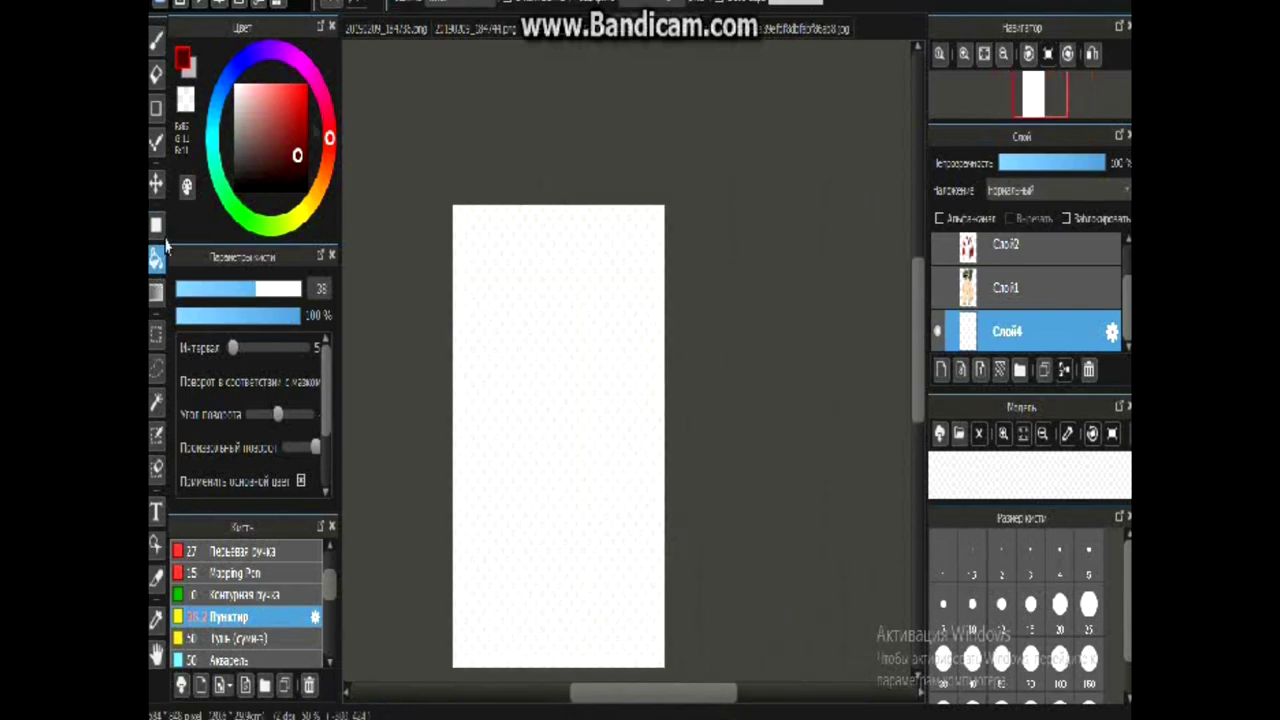
{"action": "left_click_drag", "start_coordinate": [282, 150], "coordinate": [304, 187]}
{"action": "left_click", "coordinate": [560, 366]}
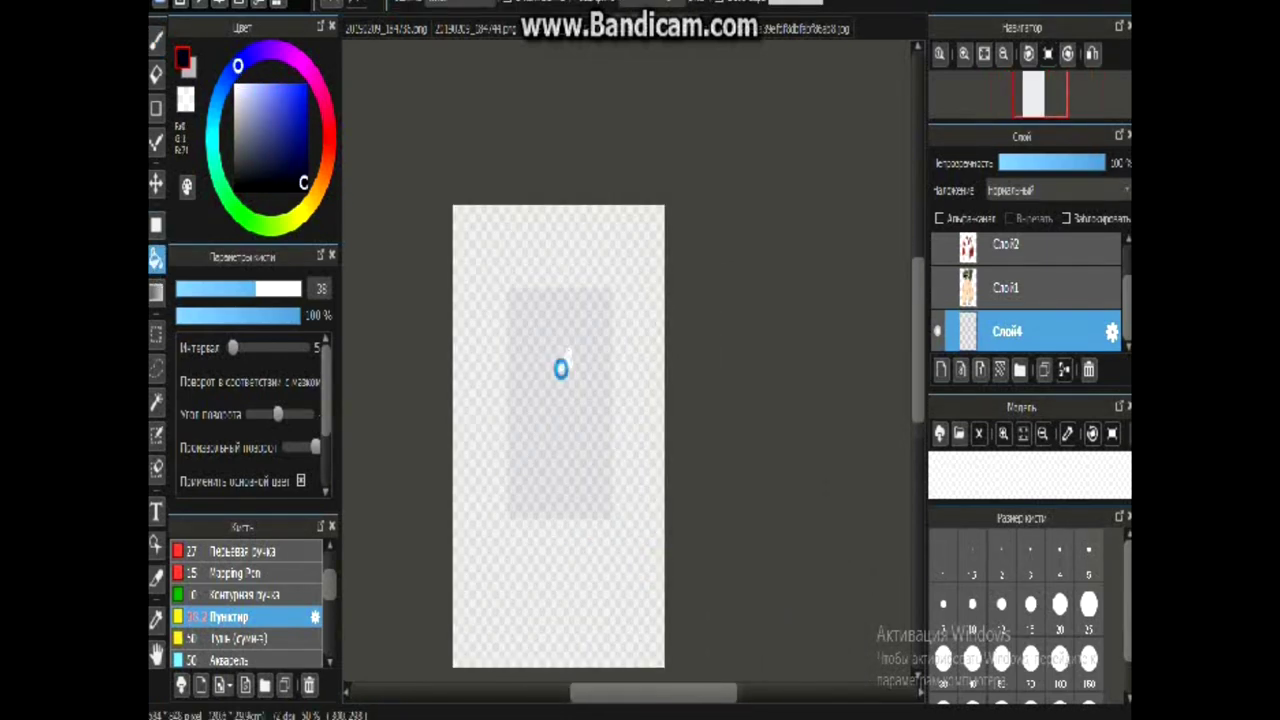
Show the character layer Слой1 and select the empty area around the character and between its legs with the Magic Wand.
{"action": "scroll", "coordinate": [520, 380], "scroll_direction": "down", "scroll_amount": 2}
{"action": "left_click", "coordinate": [157, 42]}
{"action": "left_click", "coordinate": [275, 289]}
{"action": "left_click", "coordinate": [1000, 287]}
{"action": "left_click", "coordinate": [938, 288]}
{"action": "left_click", "coordinate": [157, 402]}
{"action": "left_click", "coordinate": [652, 240]}
{"action": "left_click", "coordinate": [555, 473]}
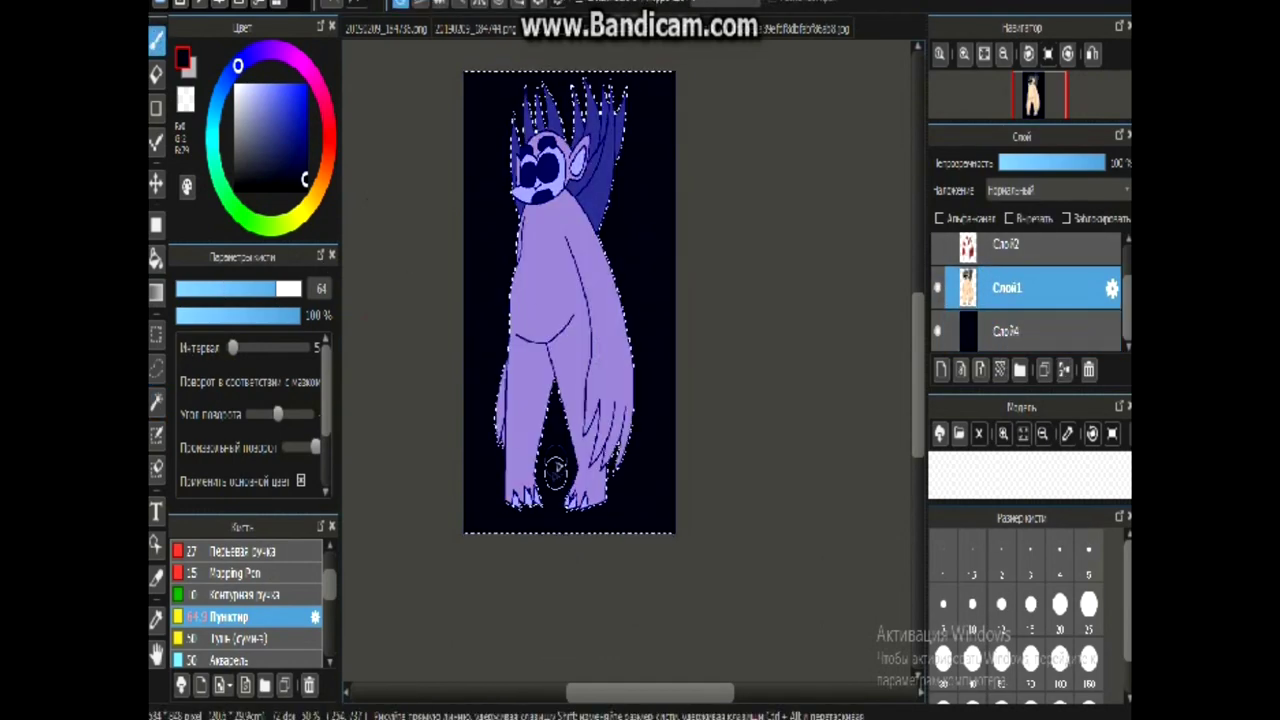
{"action": "left_click", "coordinate": [329, 137]}
{"action": "left_click", "coordinate": [306, 161]}
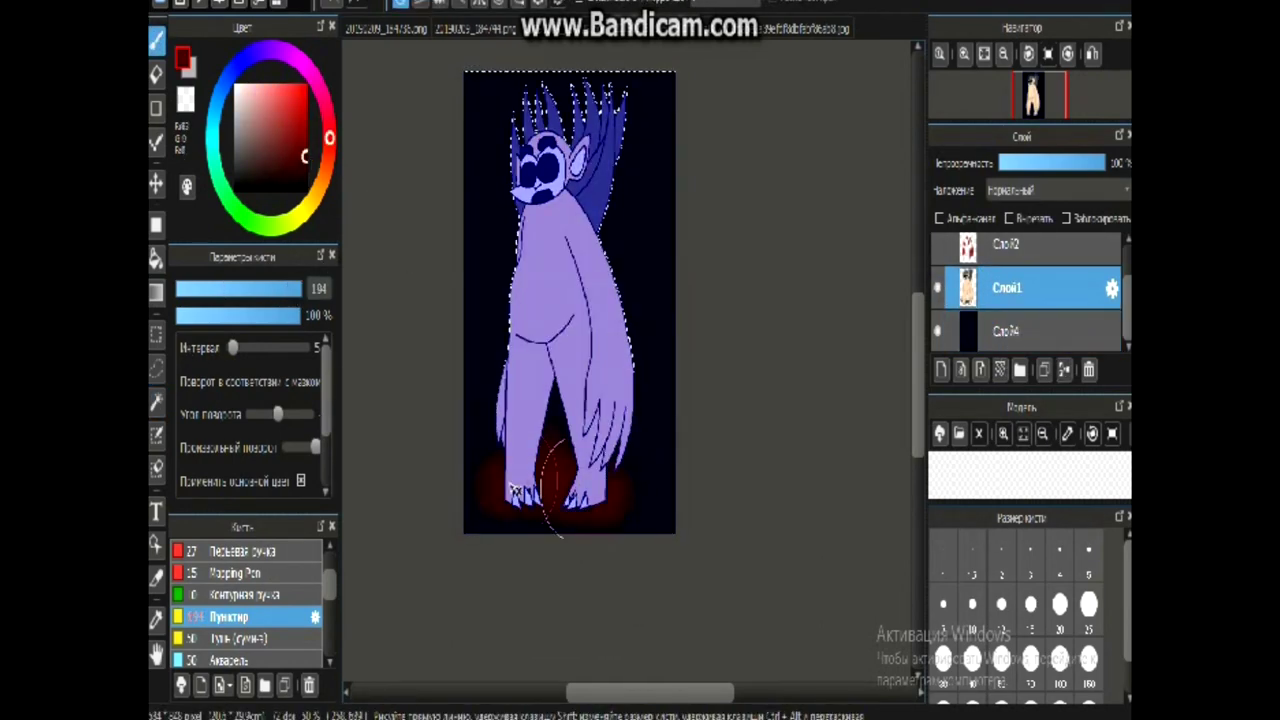
{"action": "left_click_drag", "start_coordinate": [520, 479], "coordinate": [604, 479]}
{"action": "left_click", "coordinate": [288, 289]}
{"action": "left_click", "coordinate": [334, 6]}
{"action": "left_click", "coordinate": [292, 142]}
{"action": "left_click", "coordinate": [281, 163]}
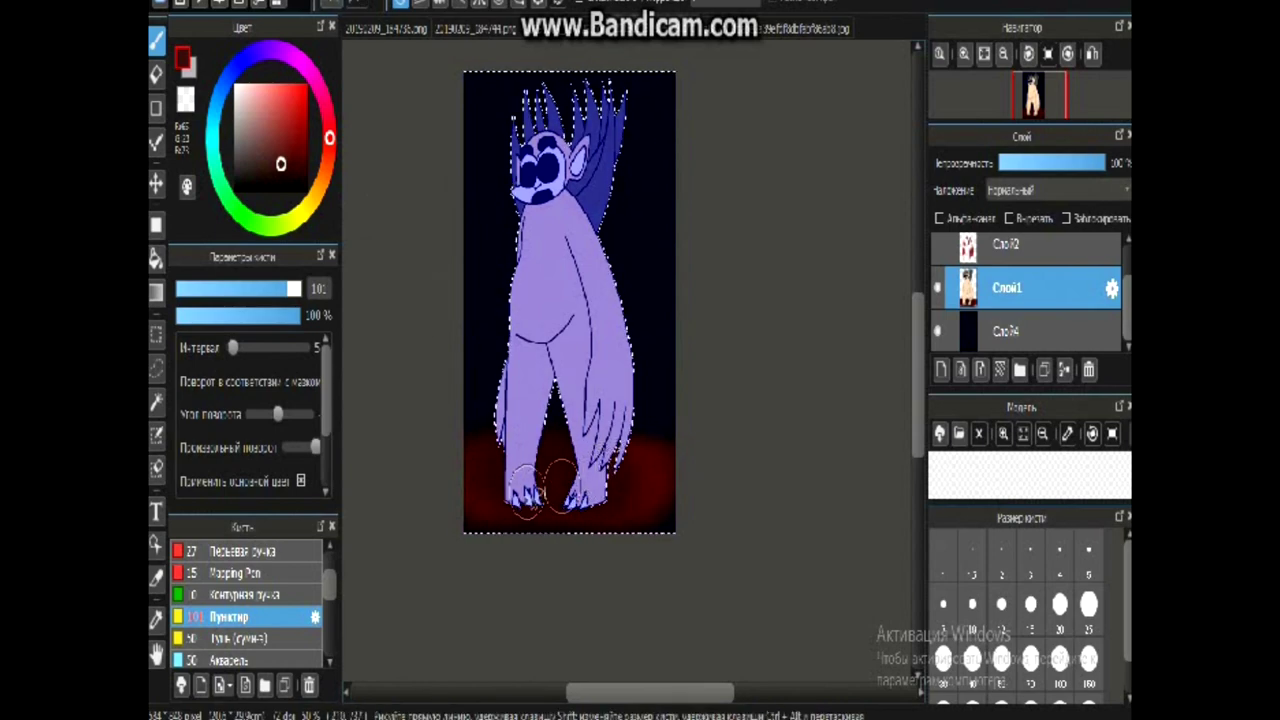
{"action": "scroll", "coordinate": [266, 609], "scroll_direction": "down", "scroll_amount": 2}
{"action": "left_click", "coordinate": [235, 632]}
{"action": "left_click", "coordinate": [937, 288]}
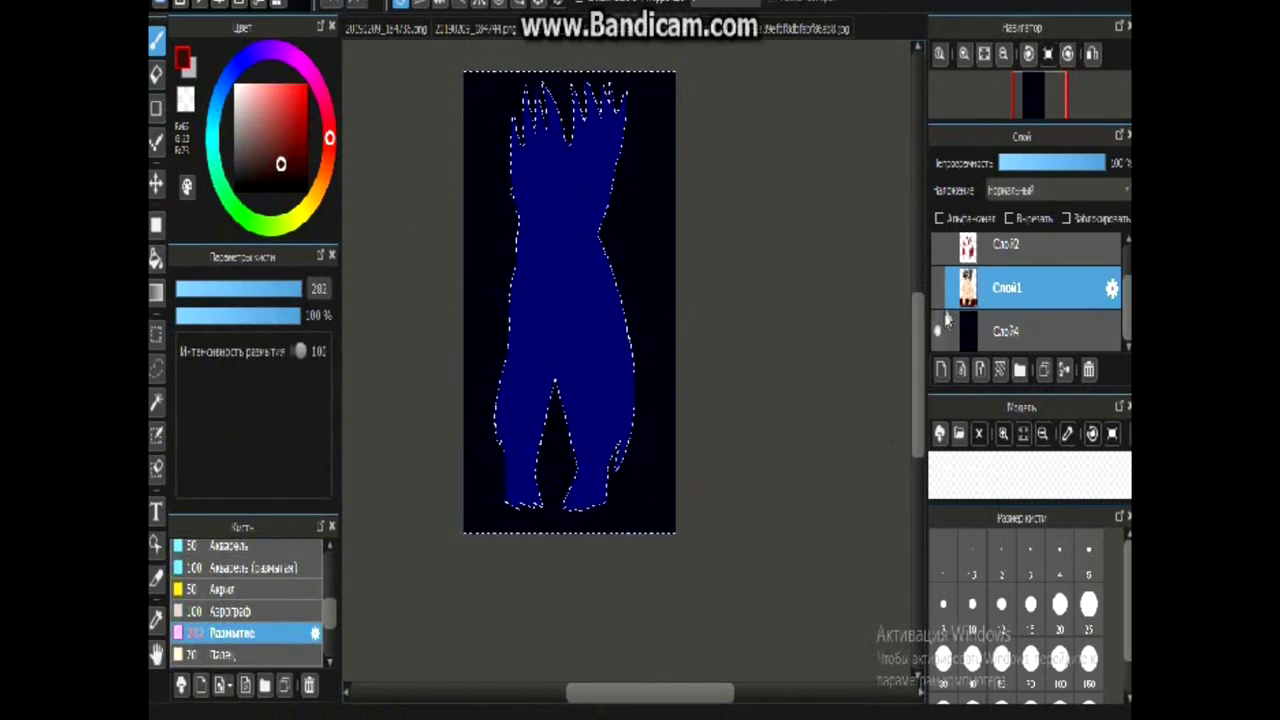
{"action": "left_click", "coordinate": [330, 7]}
Add a layer above the dark background Слой4 and paint a dark red ground around the feet with the Пунктир brush.
{"action": "left_click", "coordinate": [1012, 331]}
{"action": "left_click", "coordinate": [941, 370]}
{"action": "left_click", "coordinate": [305, 147]}
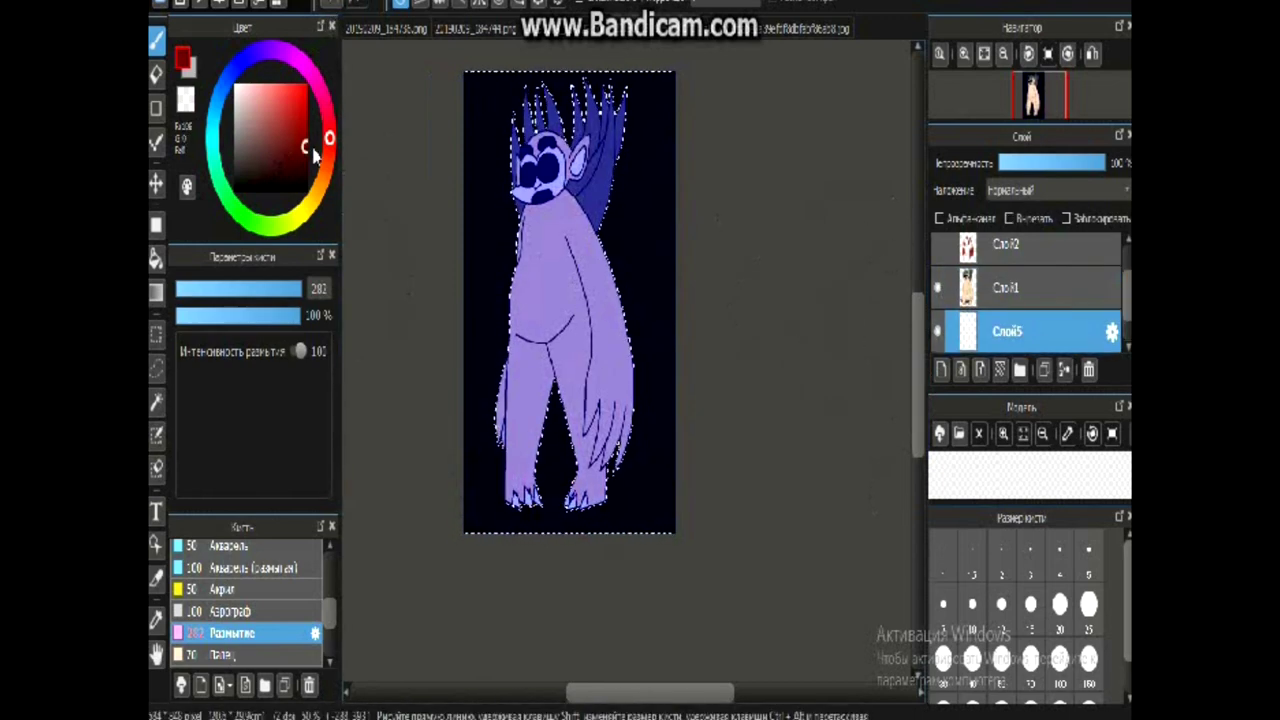
{"action": "scroll", "coordinate": [273, 578], "scroll_direction": "up", "scroll_amount": 3}
{"action": "left_click", "coordinate": [252, 649]}
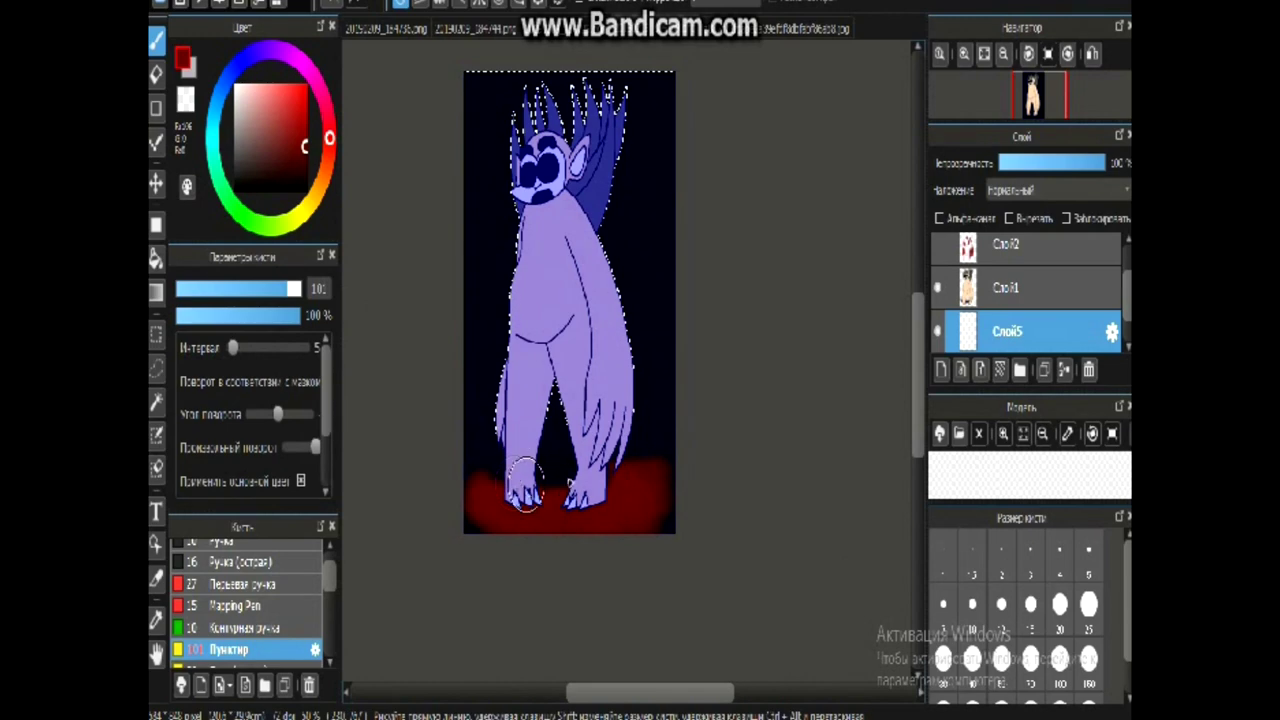
{"action": "scroll", "coordinate": [568, 484], "scroll_direction": "up", "scroll_amount": 2}
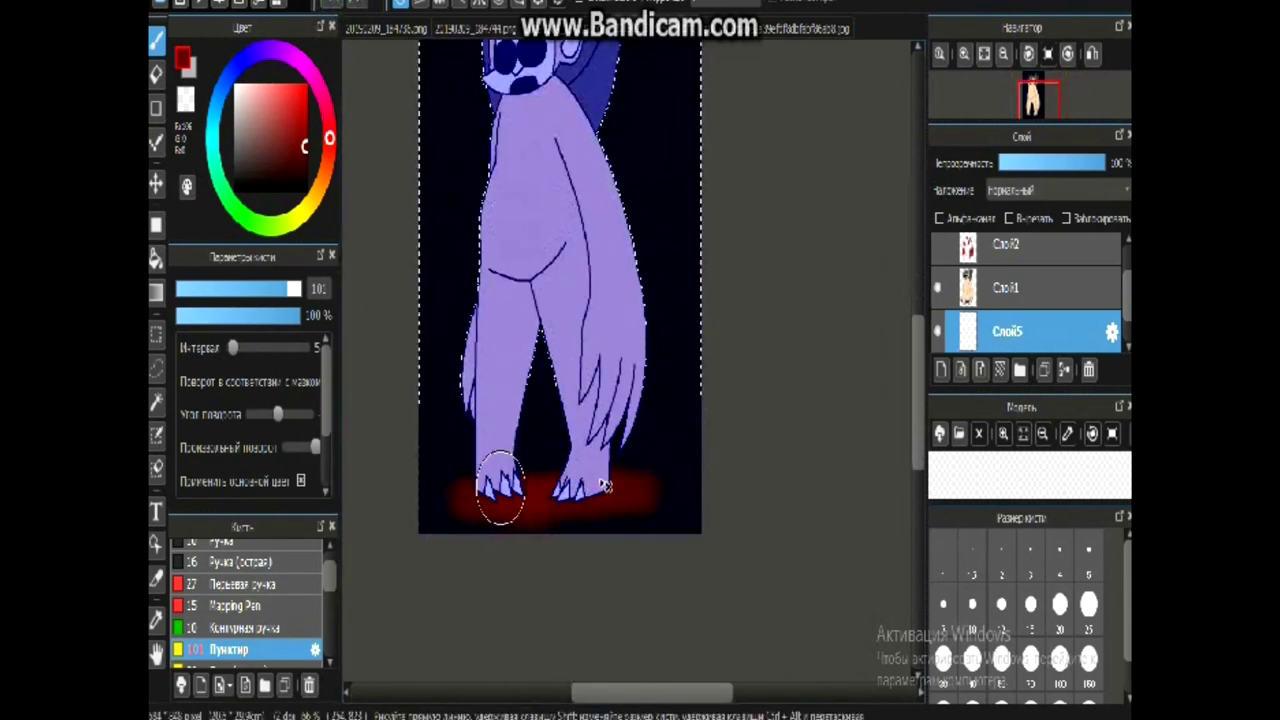
{"action": "left_click_drag", "start_coordinate": [460, 493], "coordinate": [438, 505]}
Paint a darker red shadow on the ground around both feet with a smaller brush of about size 49.
{"action": "left_click", "coordinate": [304, 172]}
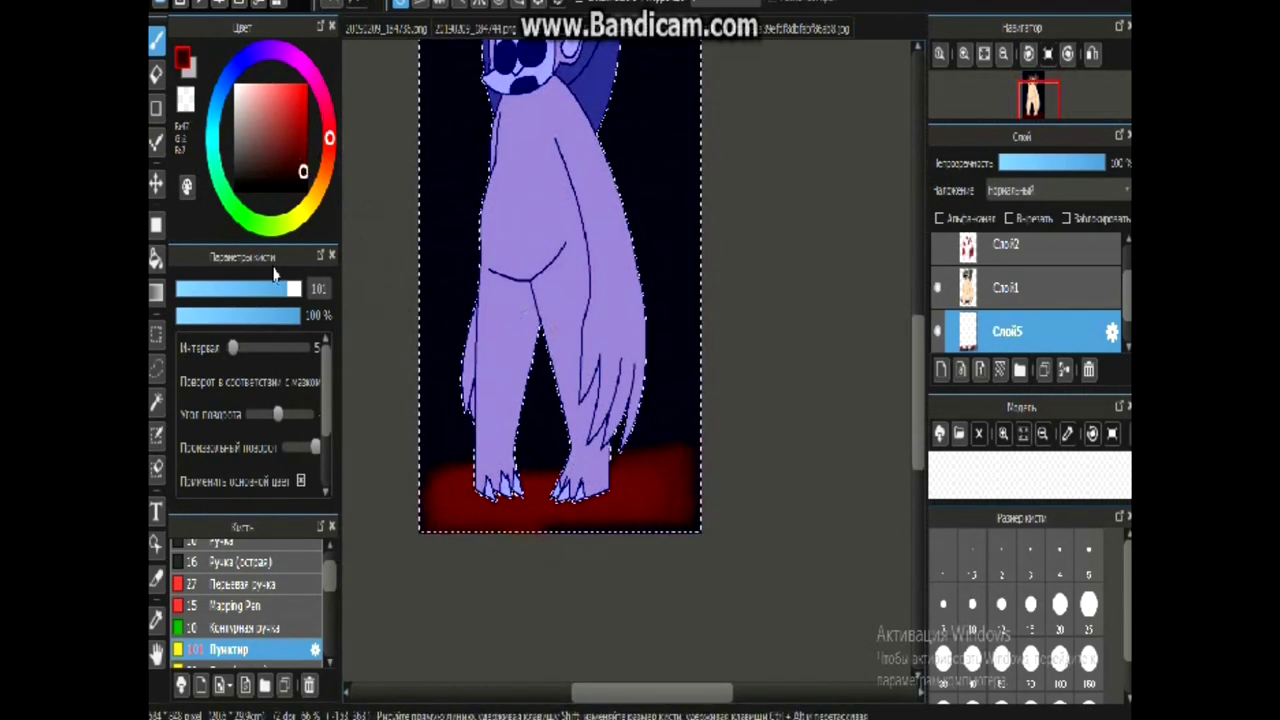
{"action": "left_click", "coordinate": [270, 289]}
{"action": "left_click_drag", "start_coordinate": [613, 493], "coordinate": [423, 497]}
{"action": "left_click", "coordinate": [608, 488], "text": "alt"}
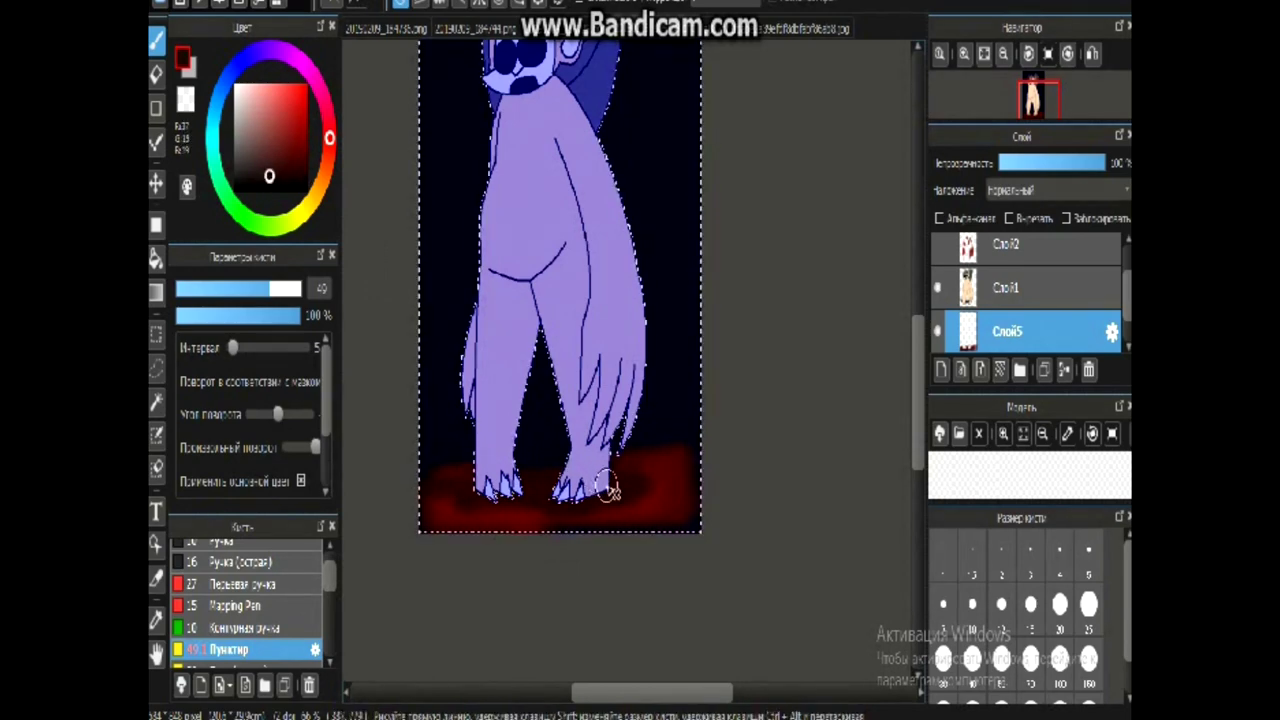
Apply a Gaussian blur to the red ground layer.
{"action": "scroll", "coordinate": [515, 356], "scroll_direction": "down", "scroll_amount": 3}
{"action": "scroll", "coordinate": [503, 344], "scroll_direction": "up", "scroll_amount": 3}
{"action": "left_click", "coordinate": [330, 2]}
{"action": "left_click", "coordinate": [375, 125]}
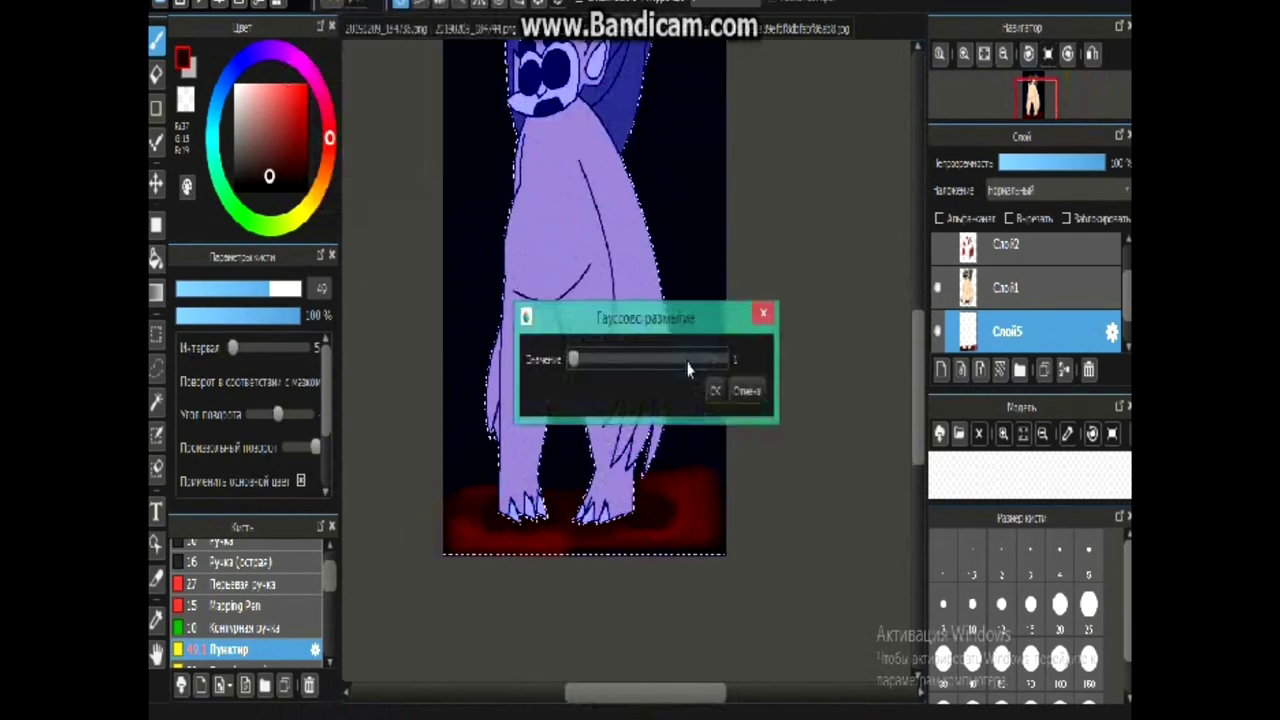
{"action": "left_click", "coordinate": [715, 391]}
Add a layer above the red ground and paint a deep blue glow around the character with a brush of about size 210.
{"action": "scroll", "coordinate": [594, 306], "scroll_direction": "down", "scroll_amount": 3}
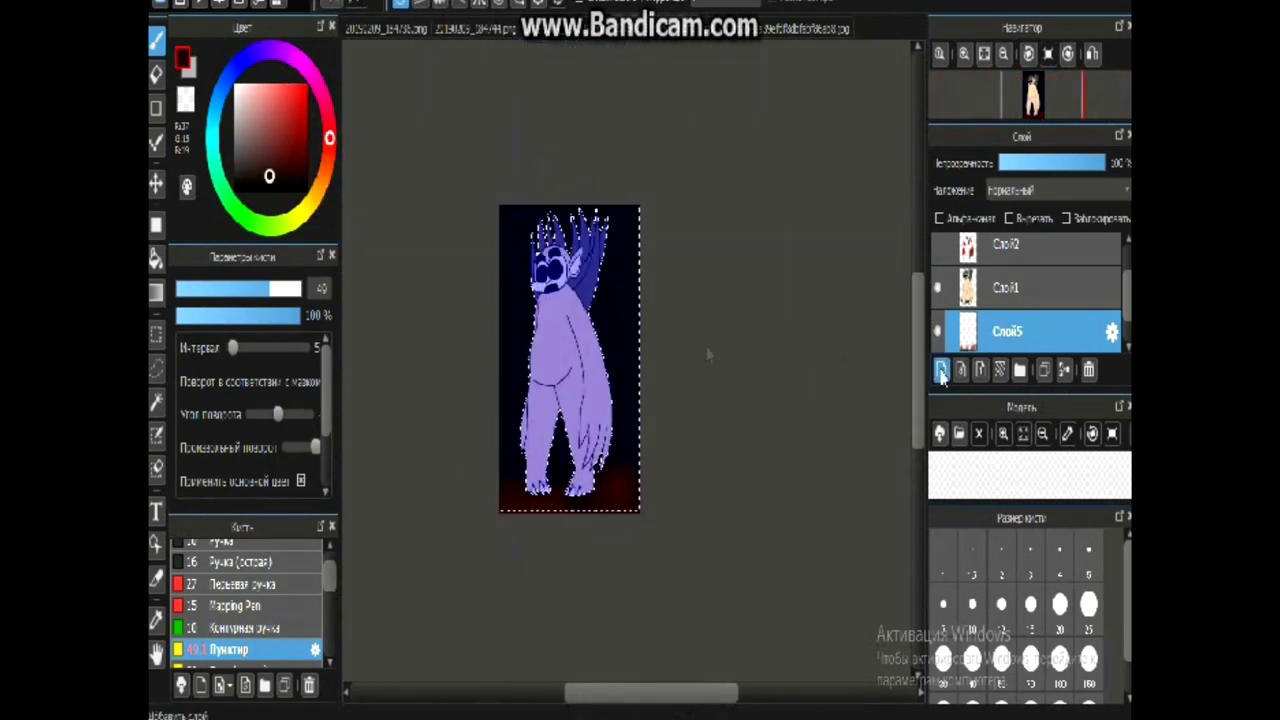
{"action": "left_click", "coordinate": [940, 371]}
{"action": "left_click", "coordinate": [156, 621]}
{"action": "left_click", "coordinate": [514, 380]}
{"action": "left_click", "coordinate": [293, 140]}
{"action": "left_click_drag", "start_coordinate": [306, 295], "coordinate": [318, 293]}
{"action": "left_click_drag", "start_coordinate": [530, 250], "coordinate": [523, 343]}
{"action": "left_click_drag", "start_coordinate": [594, 246], "coordinate": [620, 262]}
Apply a strong Gaussian blur to the blue glow layer.
{"action": "left_click", "coordinate": [352, 2]}
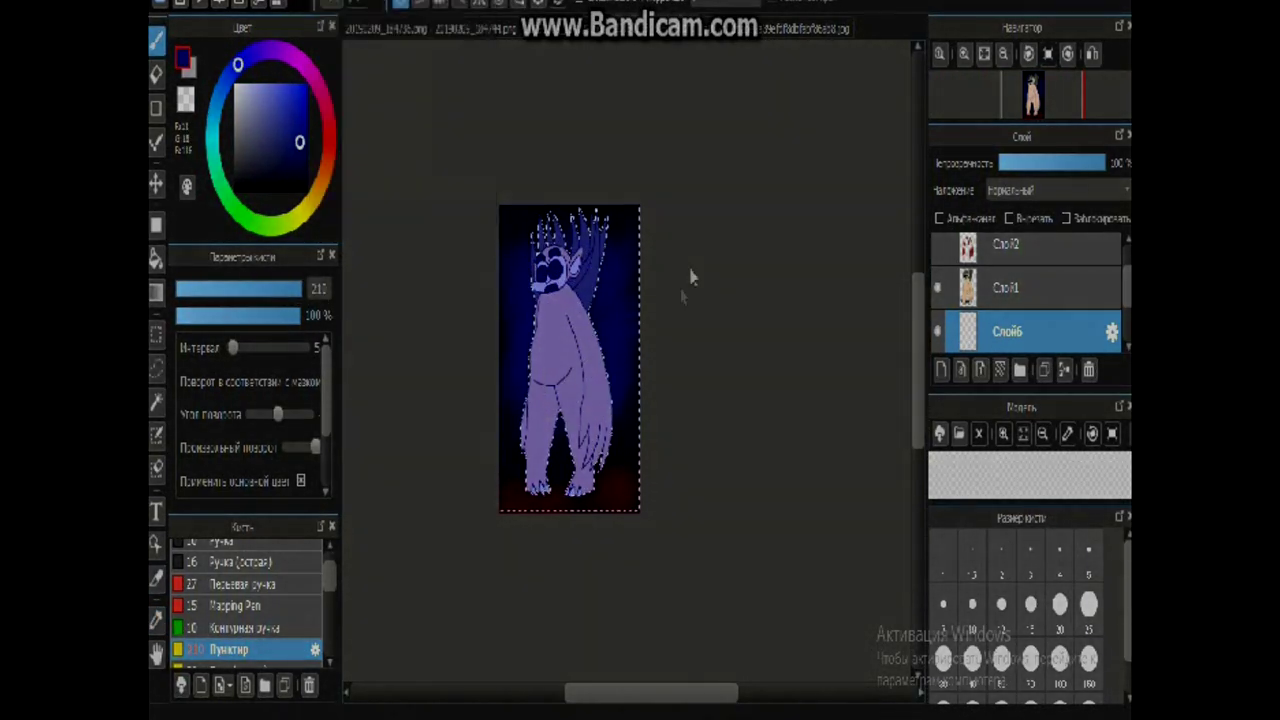
{"action": "left_click", "coordinate": [418, 150]}
{"action": "left_click_drag", "start_coordinate": [600, 361], "coordinate": [714, 363]}
{"action": "left_click", "coordinate": [714, 390]}
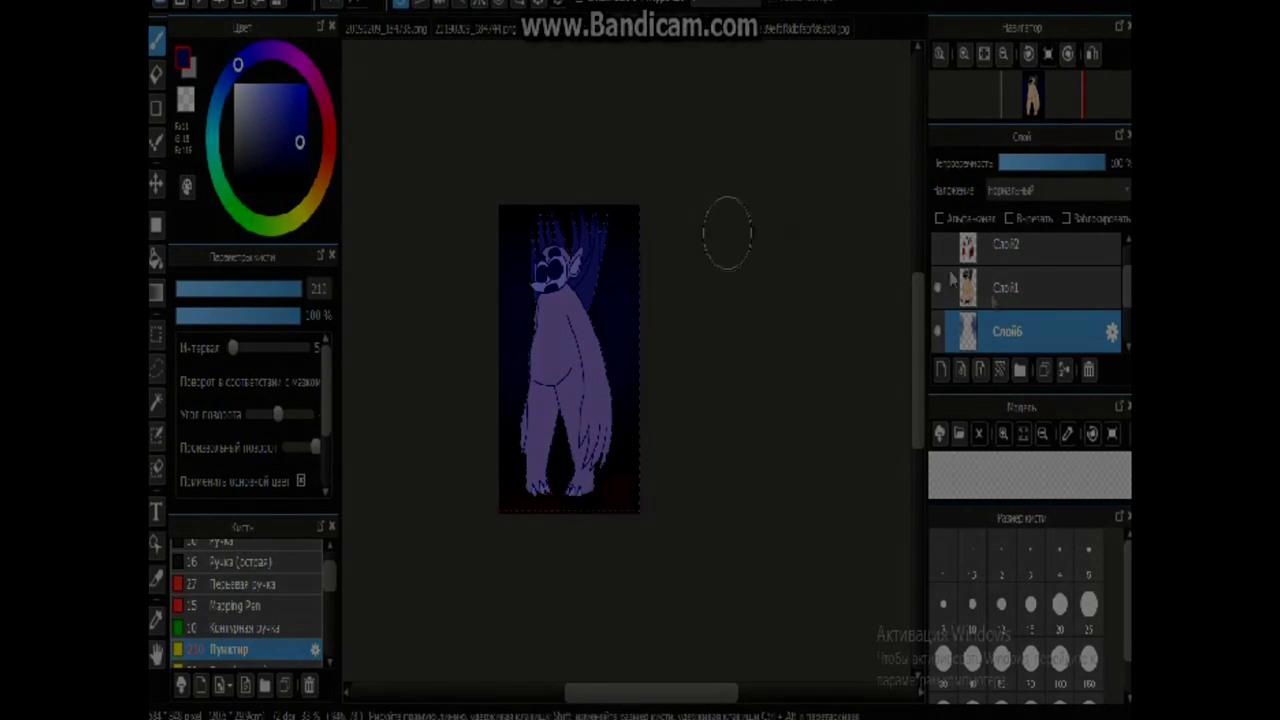
Make the character's layer active and clear the selection around the character.
{"action": "scroll", "coordinate": [1010, 262], "scroll_direction": "up", "scroll_amount": 2}
{"action": "left_click", "coordinate": [1010, 256]}
{"action": "left_click", "coordinate": [385, 2]}
{"action": "left_click", "coordinate": [443, 60]}
{"action": "scroll", "coordinate": [1020, 300], "scroll_direction": "down", "scroll_amount": 3}
{"action": "scroll", "coordinate": [1020, 300], "scroll_direction": "up", "scroll_amount": 3}
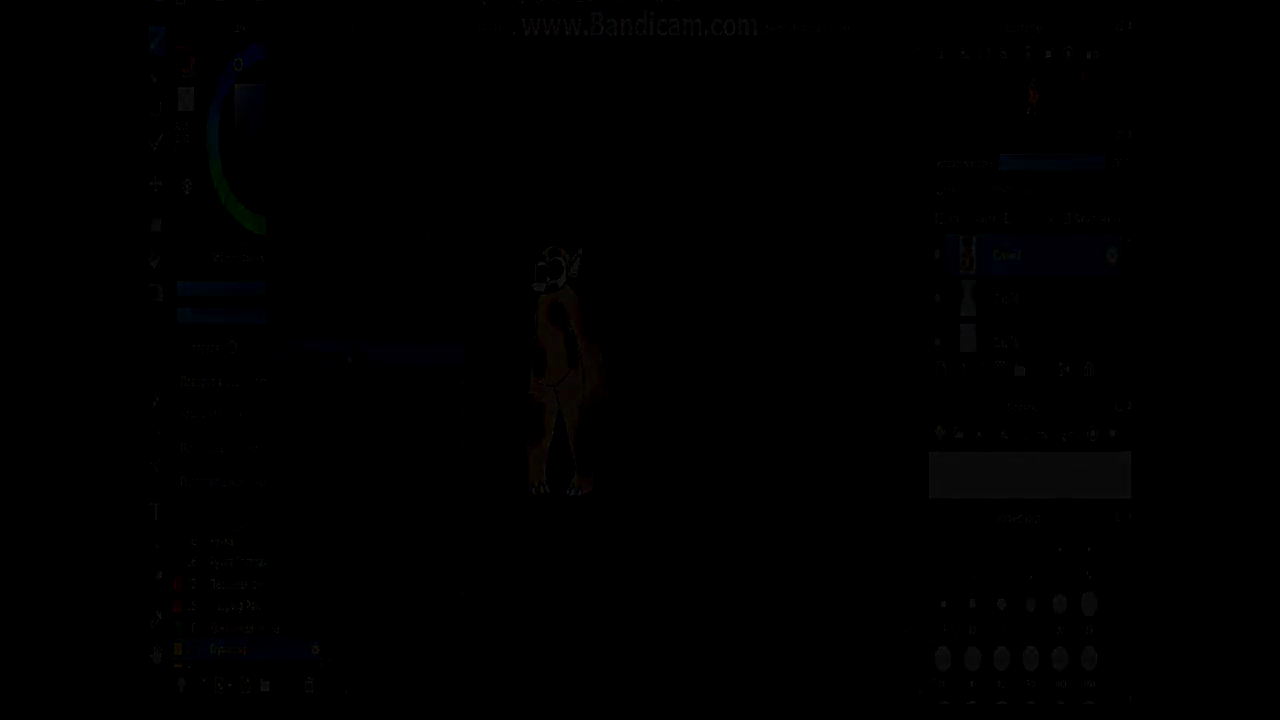